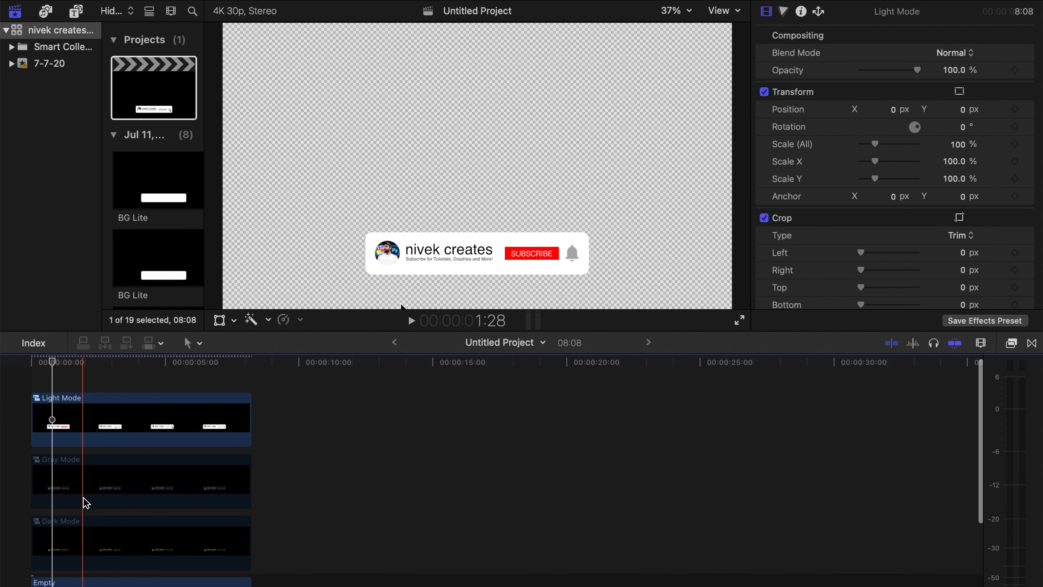
- Try the Black player background in the playback settings, then restore Checkerboard and close the settings
click(132, 400)
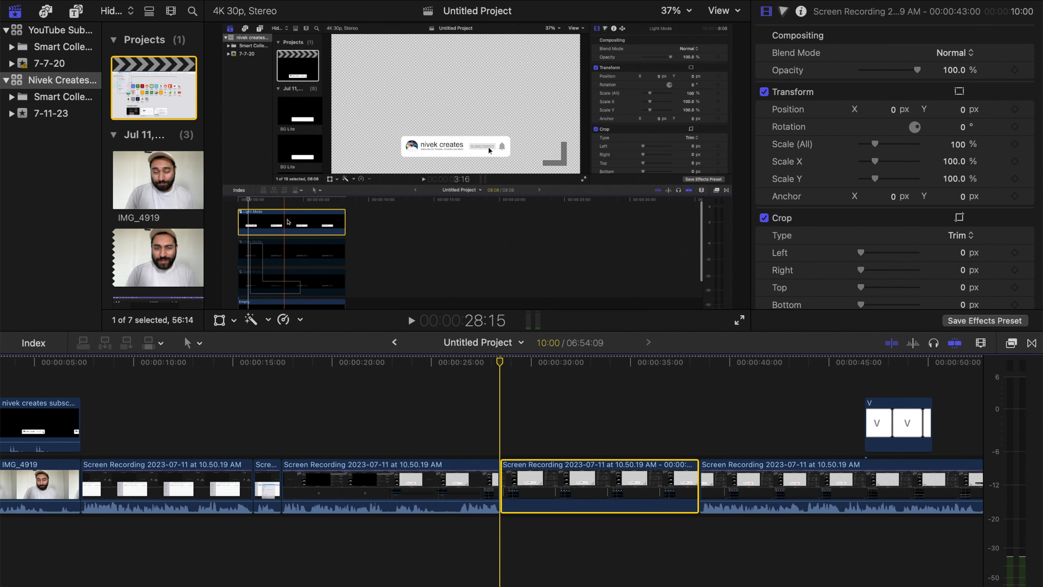
click(62, 0)
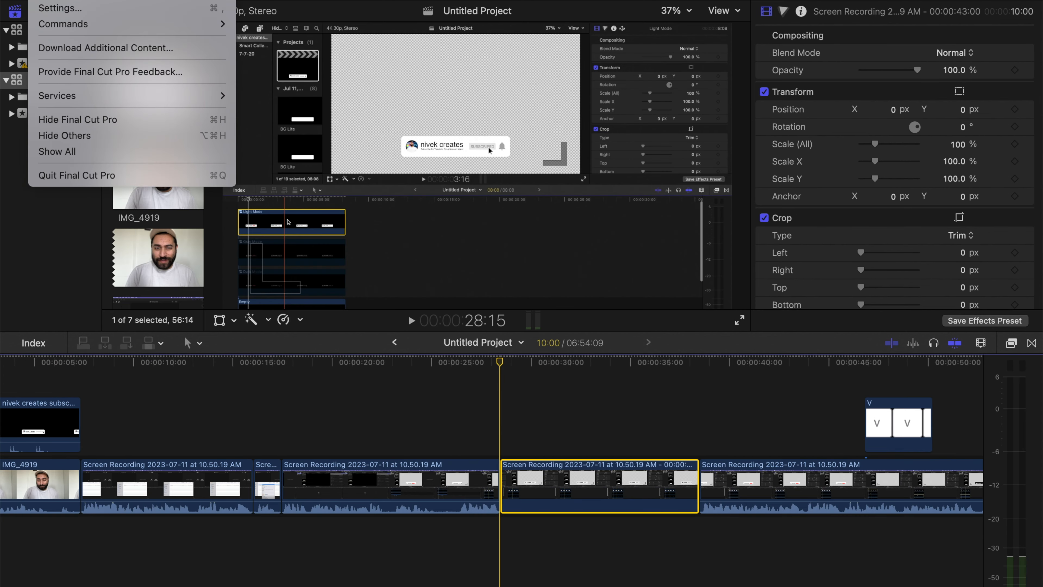
click(86, 16)
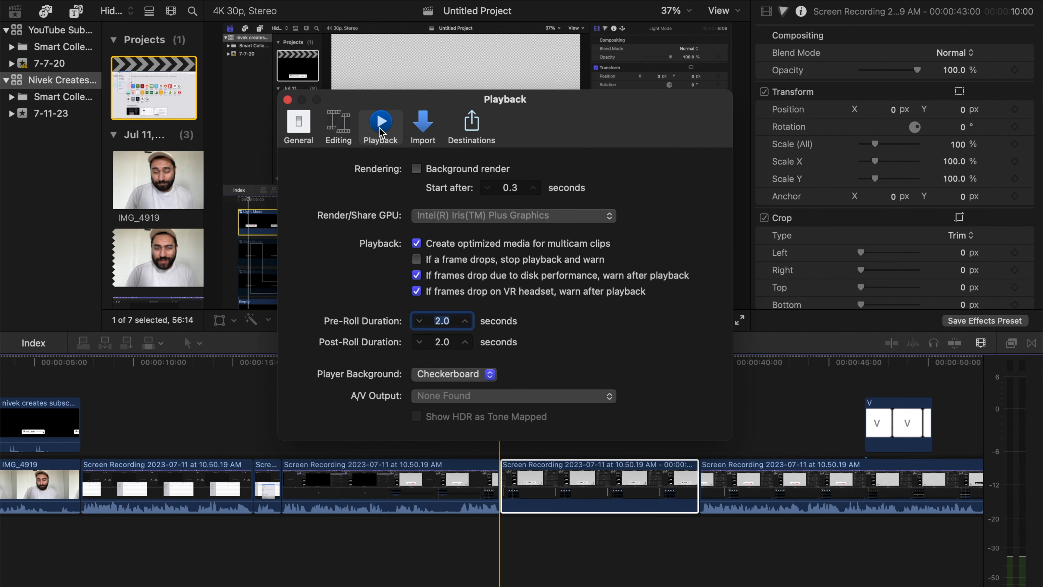
click(452, 375)
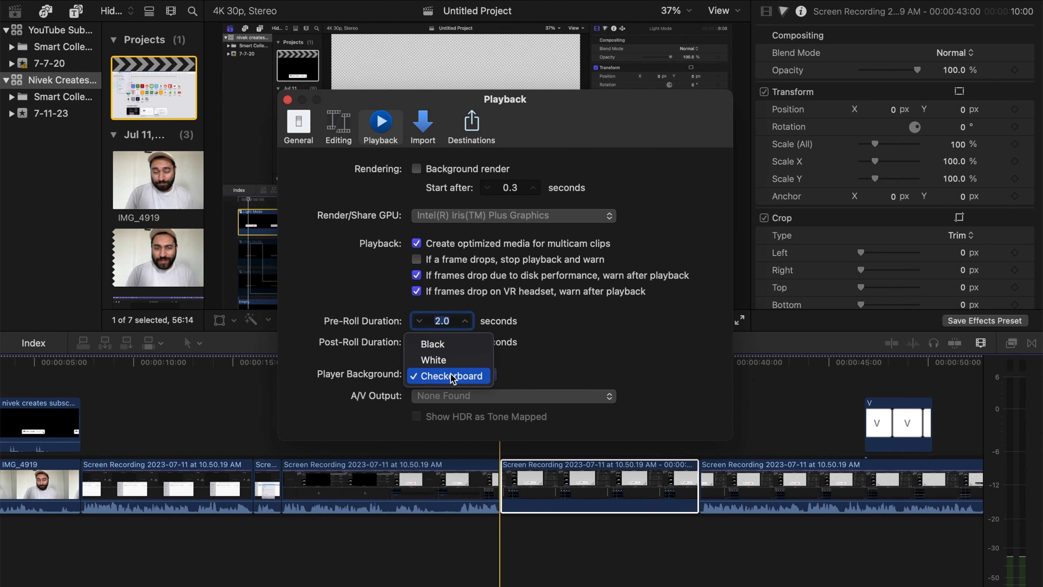
click(455, 345)
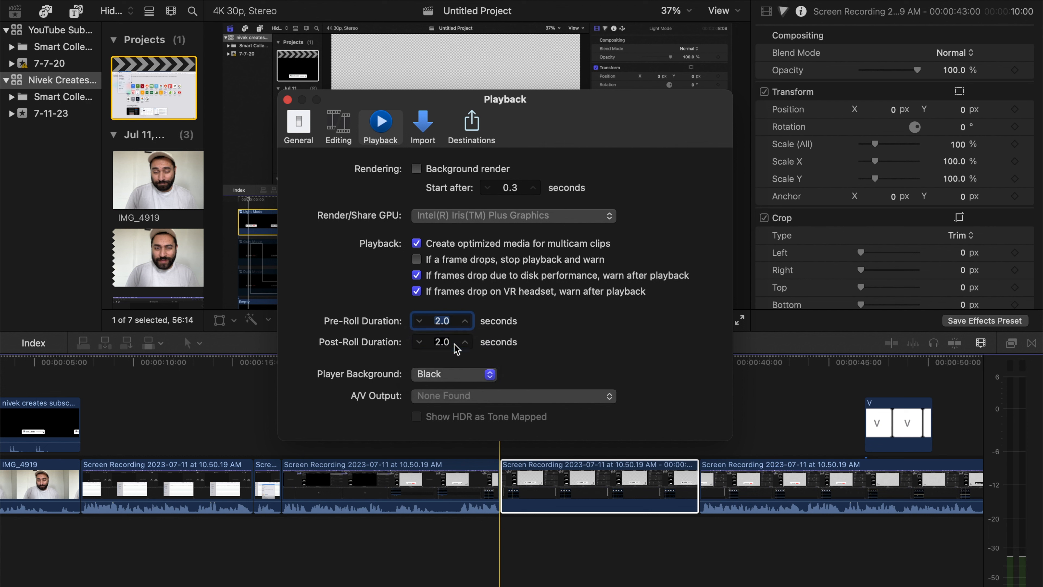
click(466, 380)
click(463, 406)
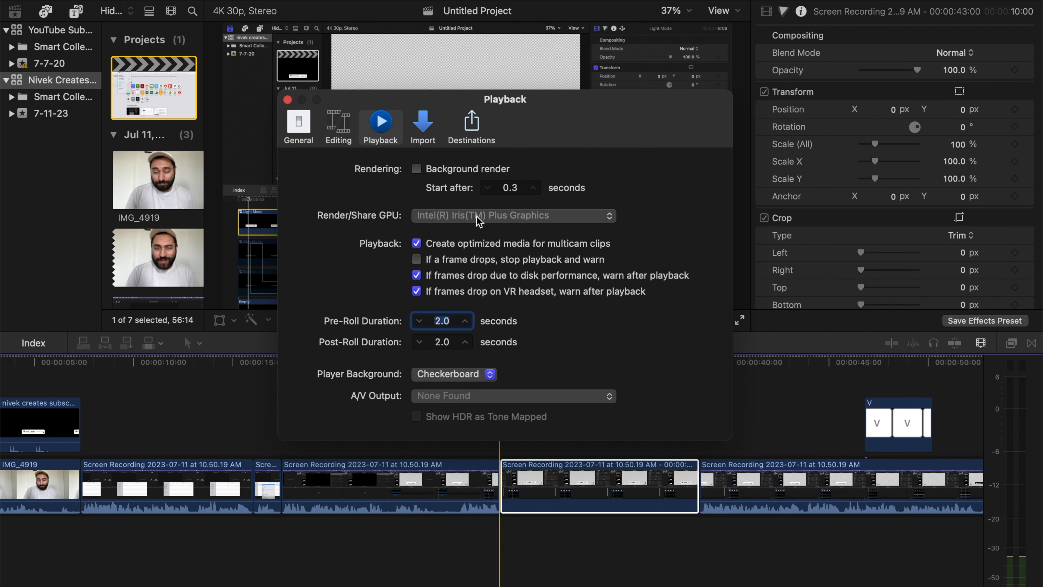
click(288, 101)
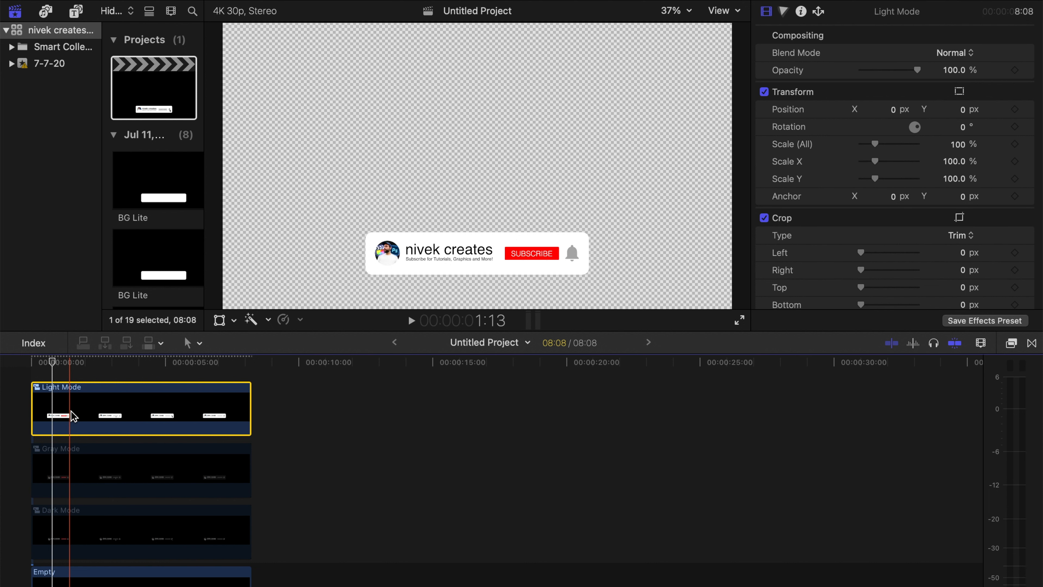
- Disable the Light Mode and Gray Mode clips, enable the Dark Mode clip, and place the playhead at 4:05 to preview it
key(v)
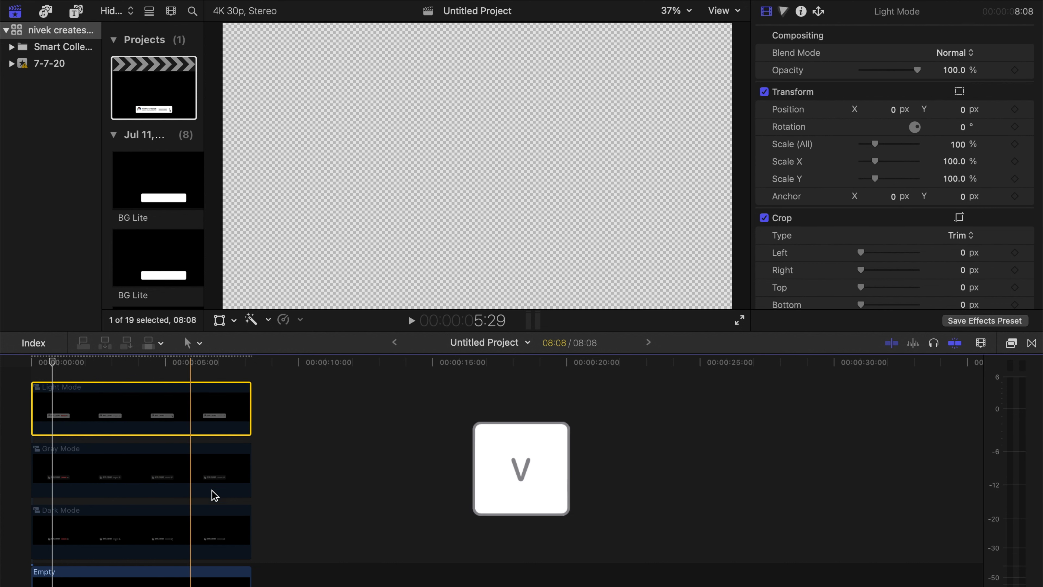
click(118, 469)
key(l)
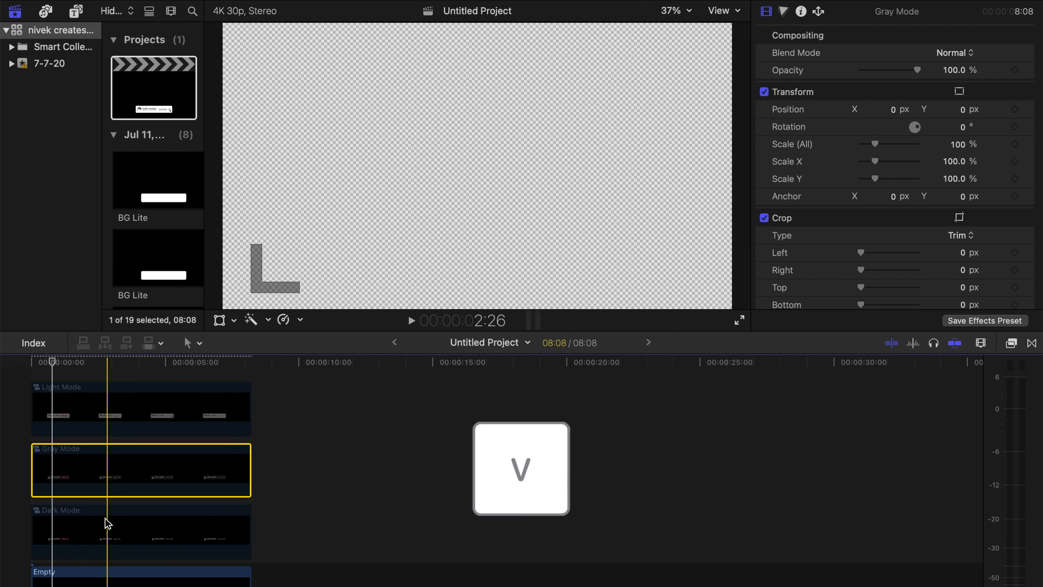
click(134, 532)
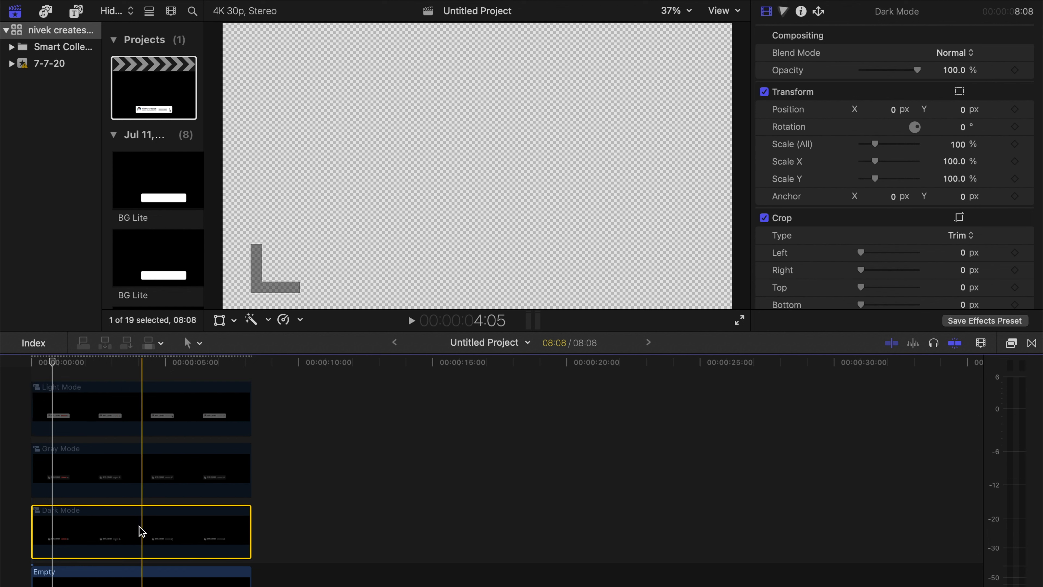
key(v)
click(141, 364)
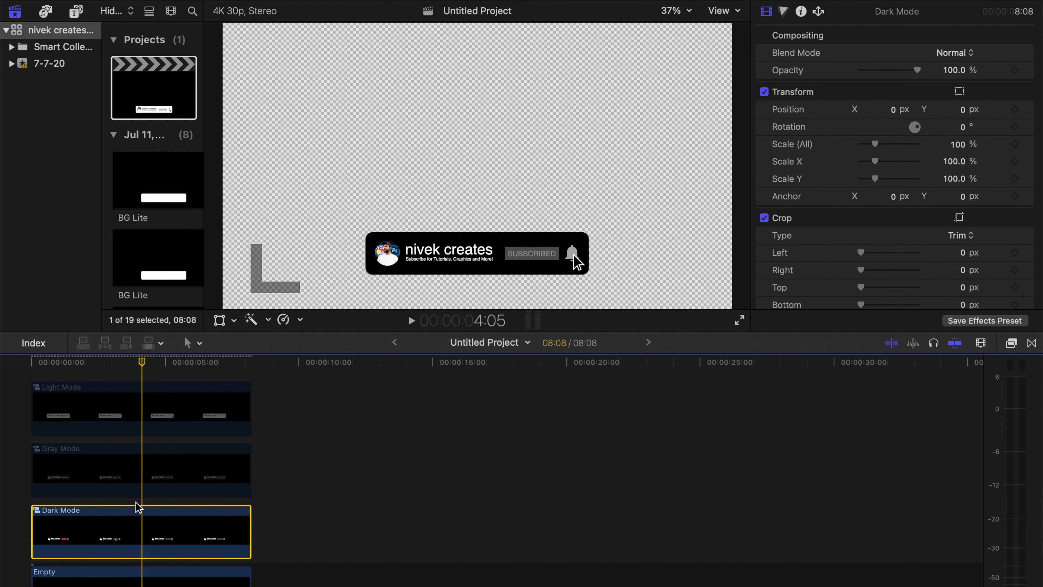
- Disable the Dark Mode clip and enable the Gray Mode clip to preview it
key(v)
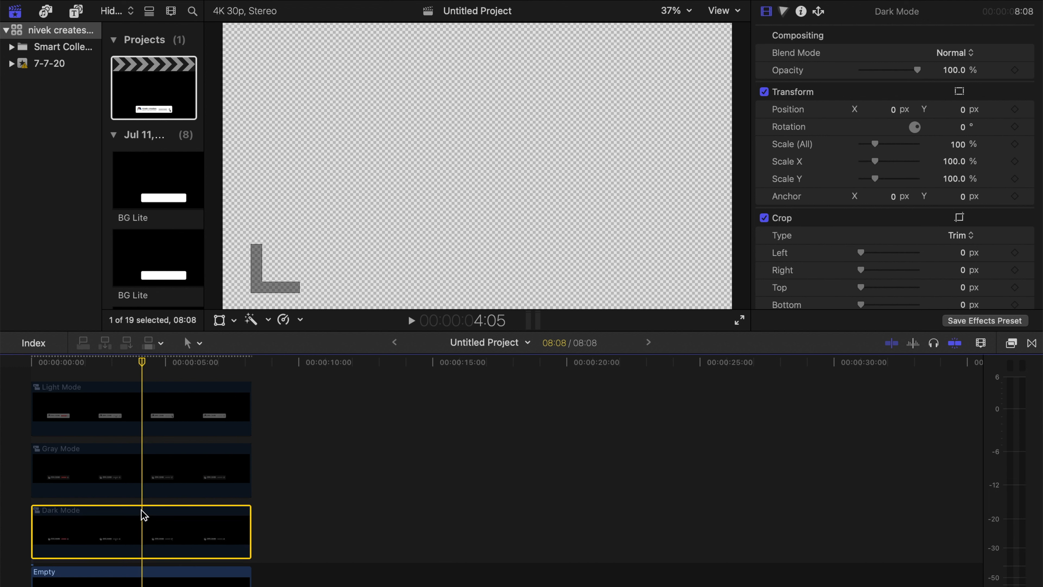
click(141, 480)
key(v)
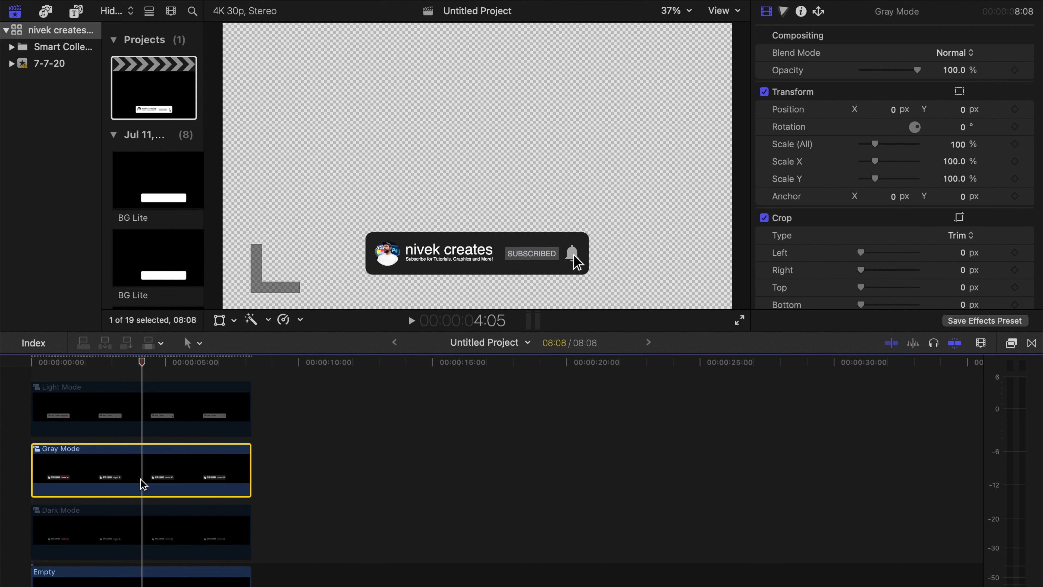
- Disable the Gray Mode clip and enable the Light Mode clip again
key(v)
click(137, 403)
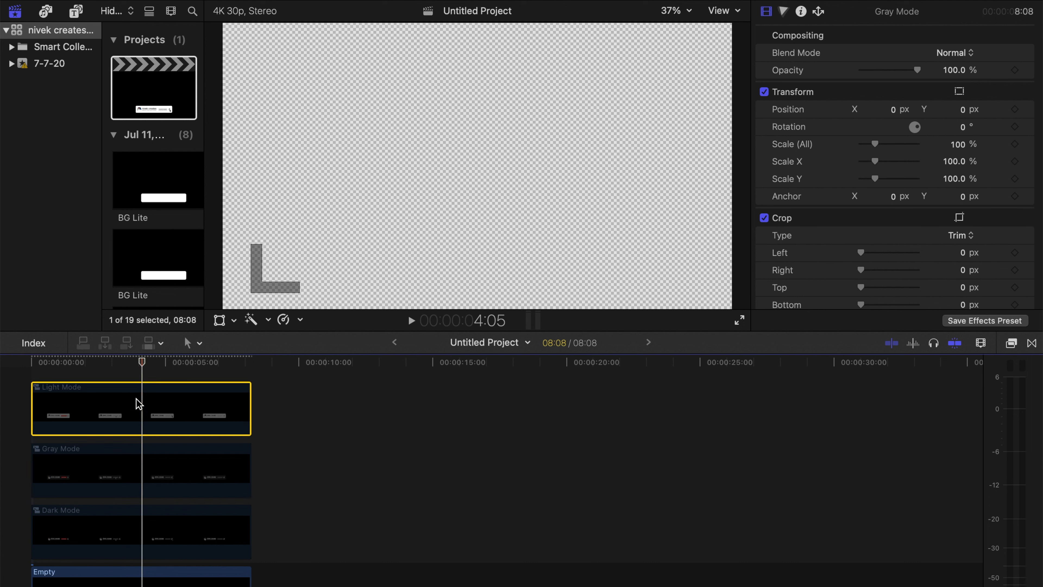
key(v)
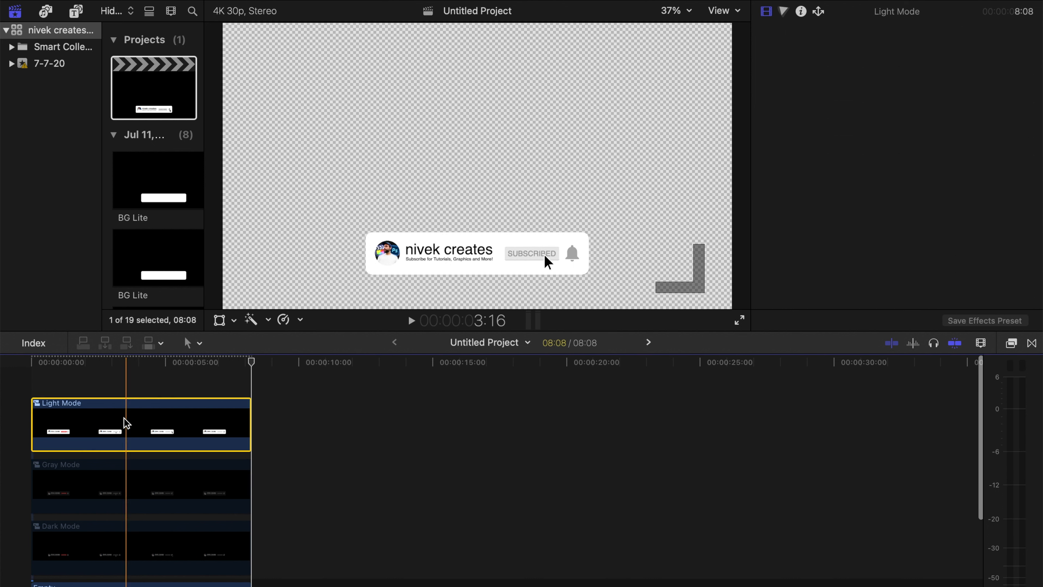
- Open the Light Mode compound clip and look through its stack of title, image and background layers
double_click(126, 420)
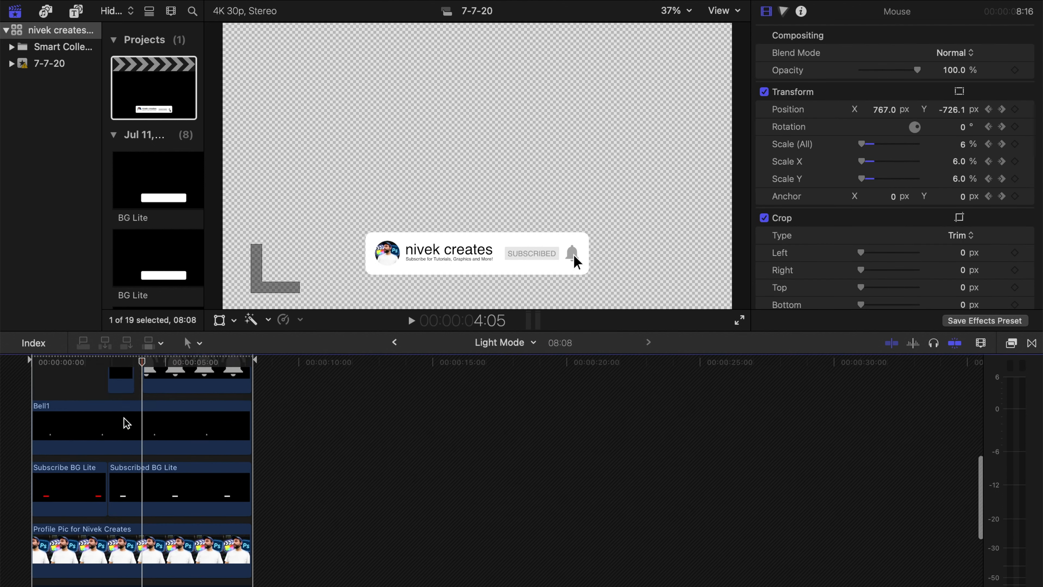
scroll(126, 441, down, 2)
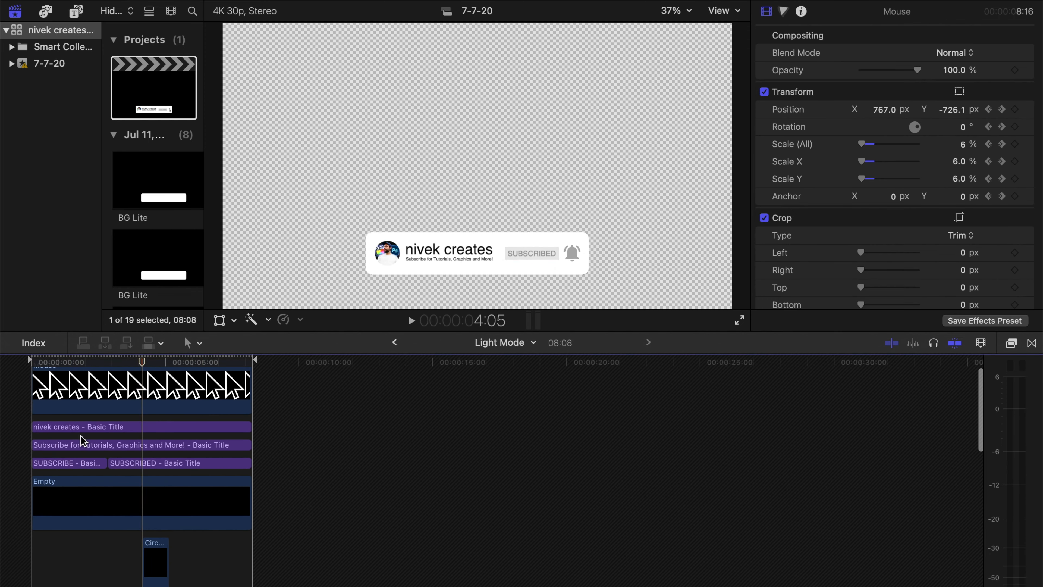
scroll(135, 436, down, 8)
scroll(136, 436, down, 9)
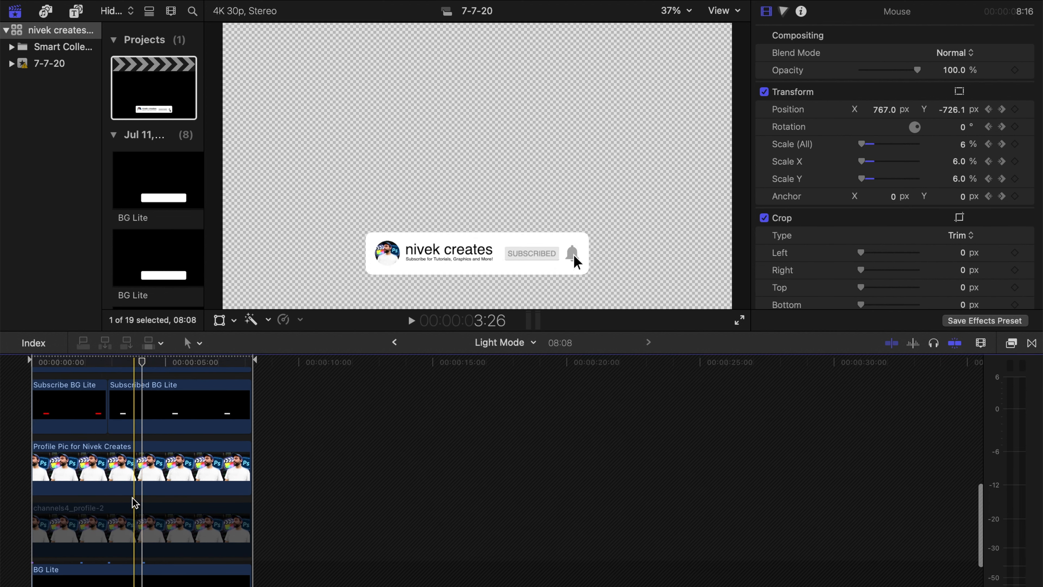
scroll(135, 502, up, 10)
scroll(135, 502, up, 4)
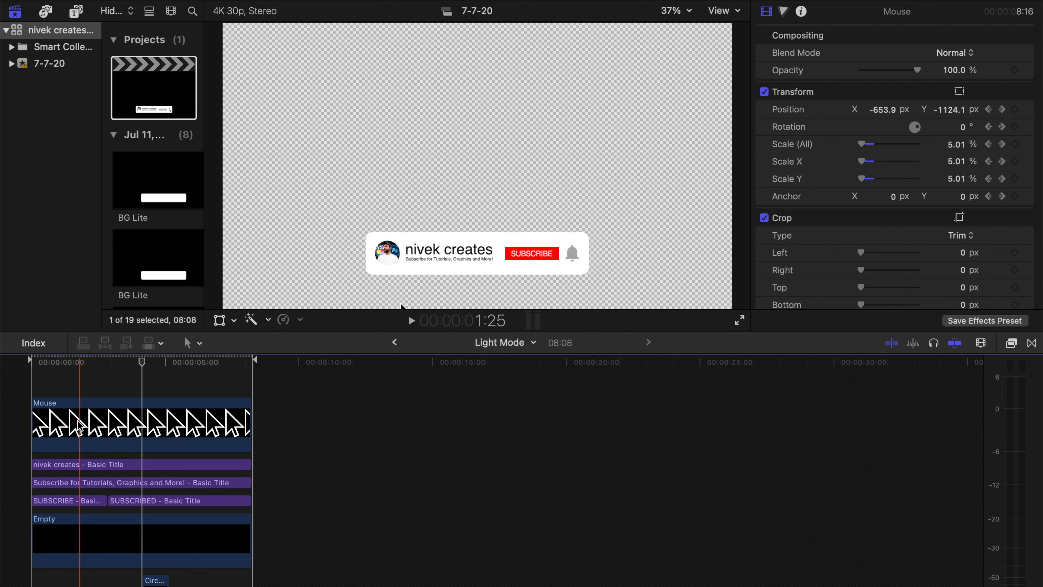
- With the playhead at 1:10, replace the "nivek creates" title's text with the person's full name
click(66, 361)
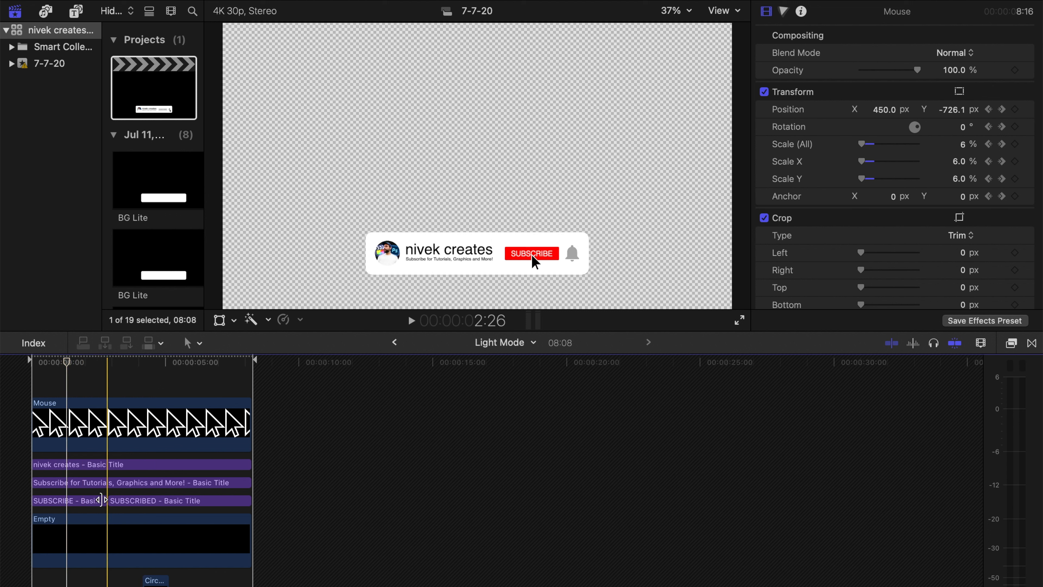
click(69, 464)
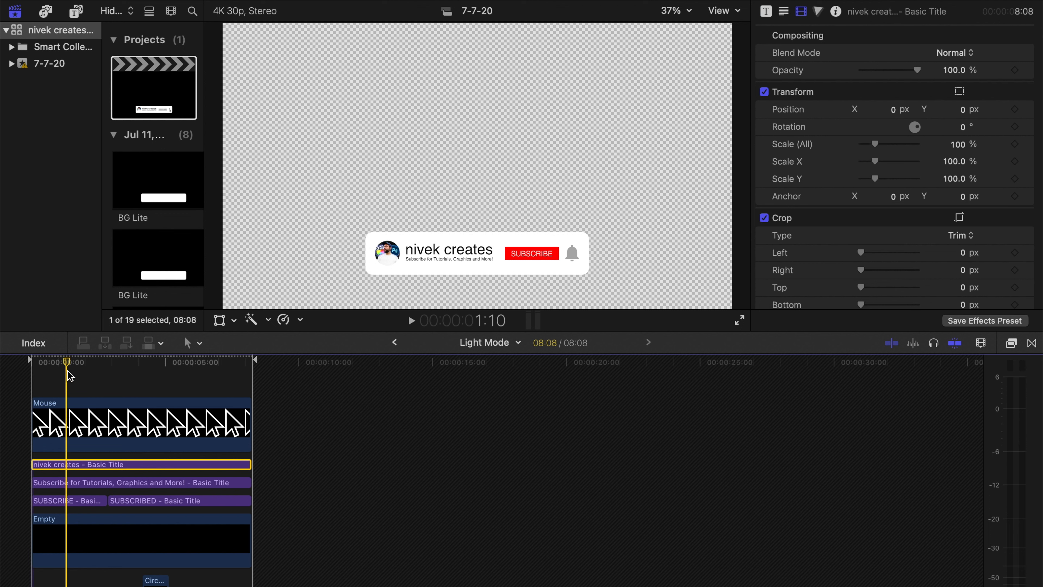
click(784, 13)
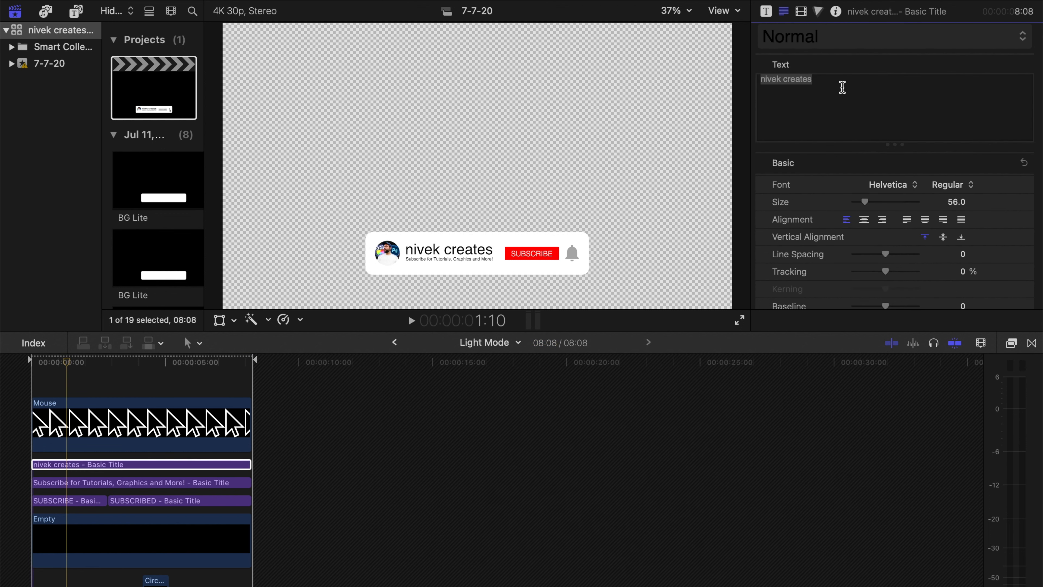
click(851, 88)
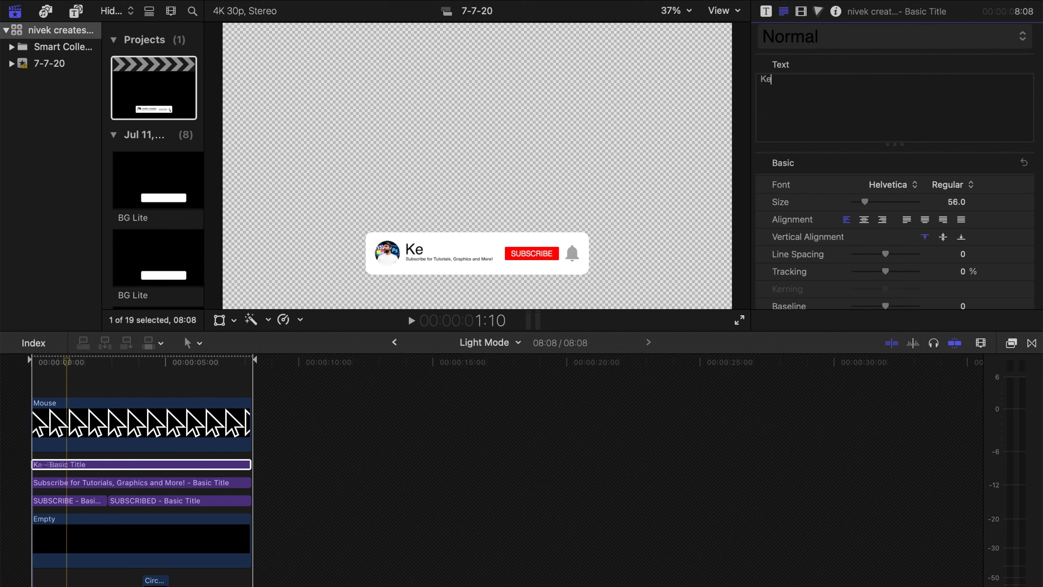
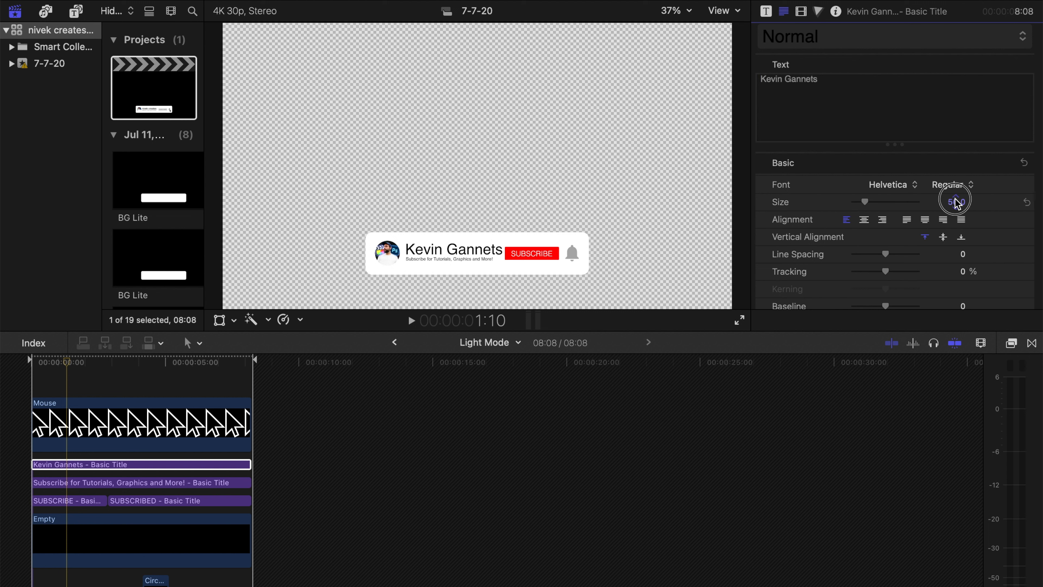
- Reduce the name title's text size slightly and set its font to Montserrat Regular
drag(957, 202, 957, 208)
click(893, 185)
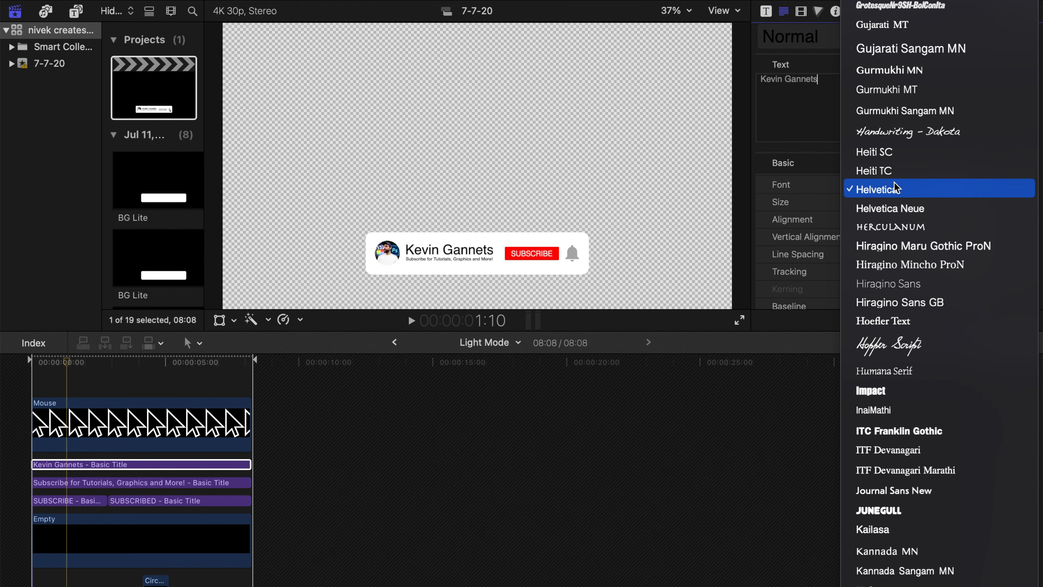
scroll(904, 115, up, 5)
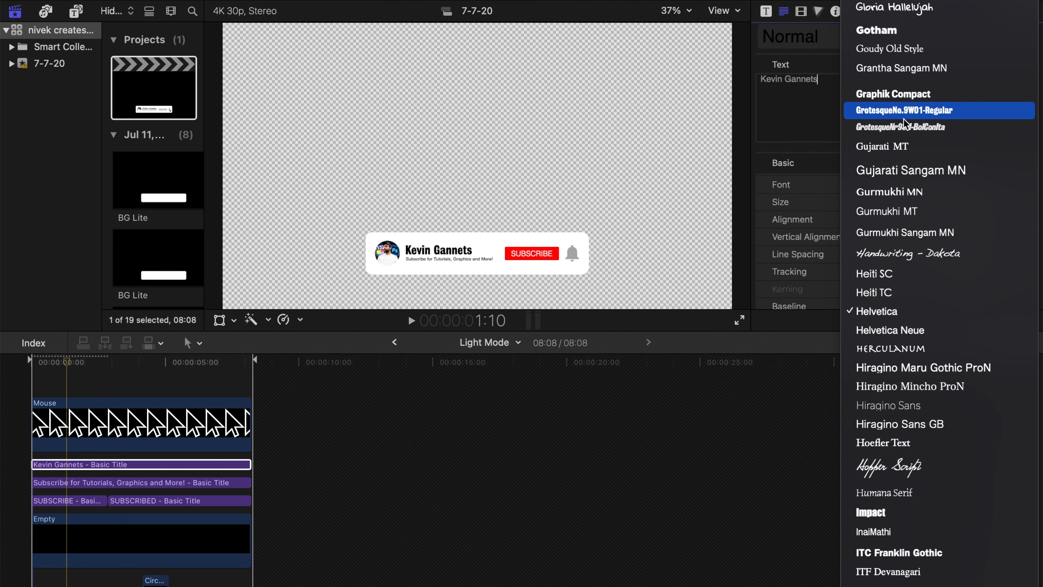
text(mon)
scroll(904, 184, down, 8)
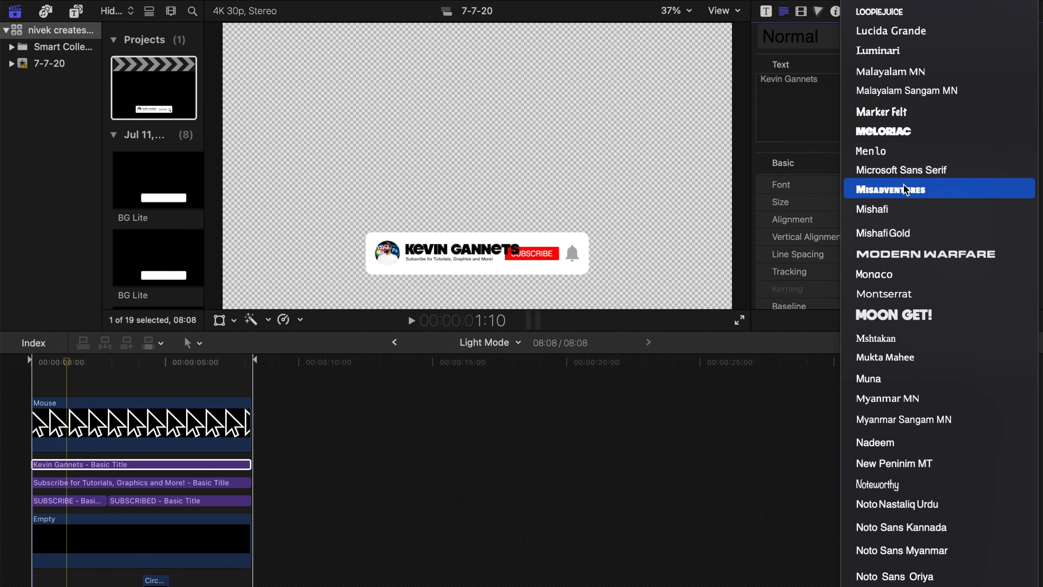
click(906, 294)
click(944, 183)
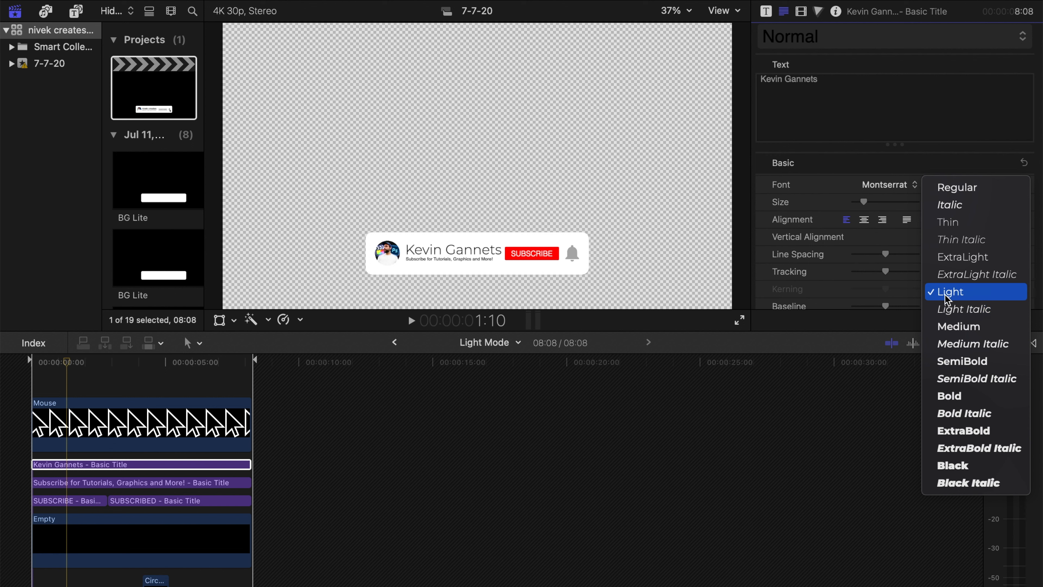
click(957, 187)
- Set the name title's text size to 48
drag(957, 204, 943, 204)
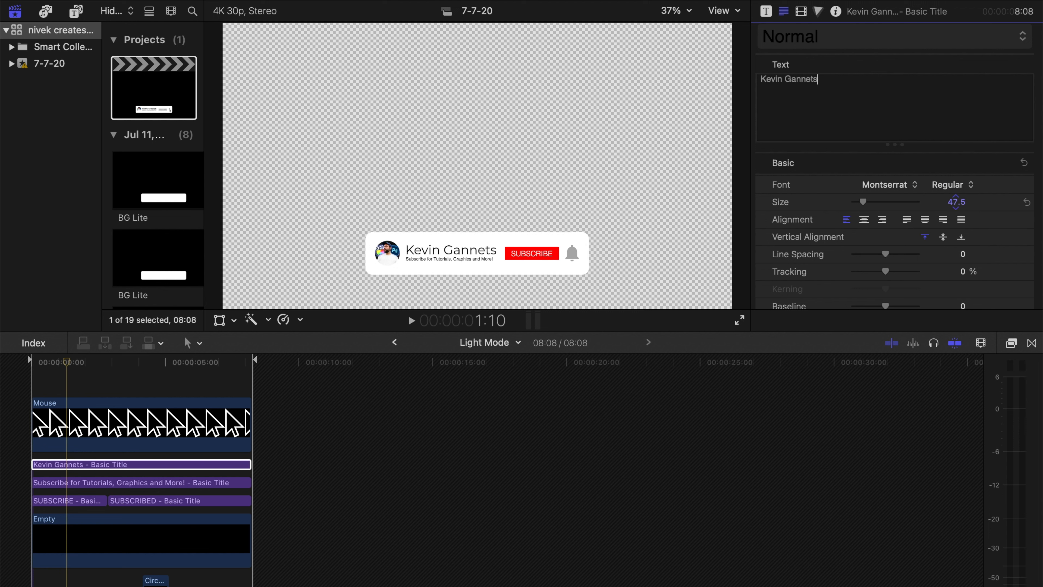
click(956, 201)
text(48)
key(Return)
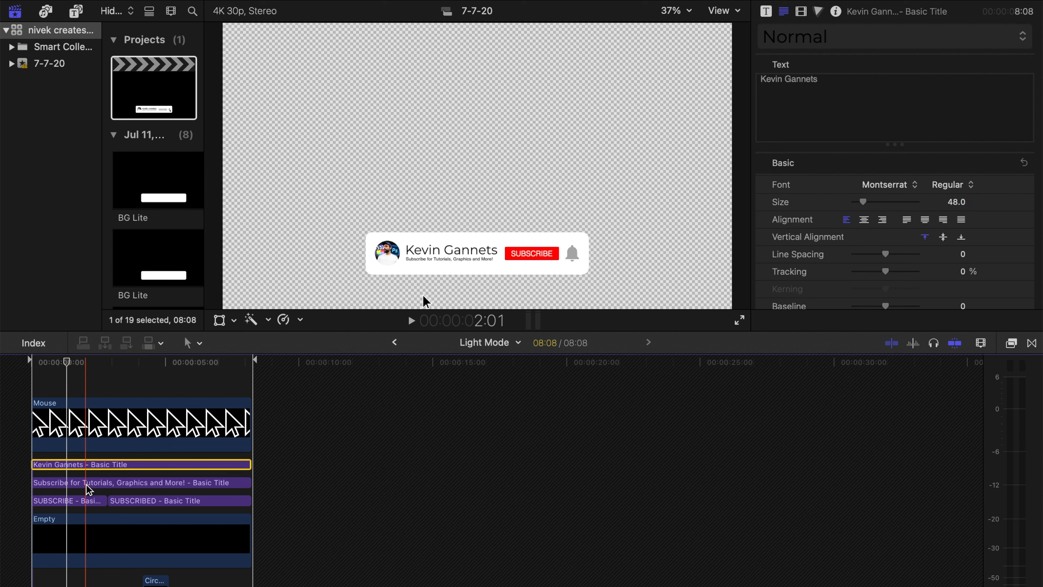
- Disable the "Subscribe for Tutorials, Graphics and More!" title and place the playhead at 1:24
click(89, 485)
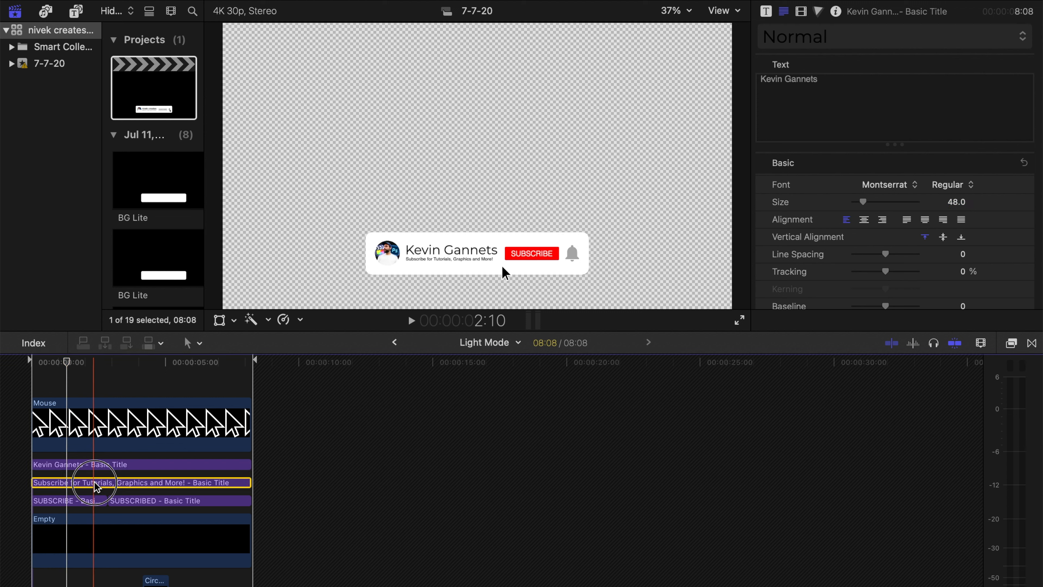
click(82, 365)
key(v)
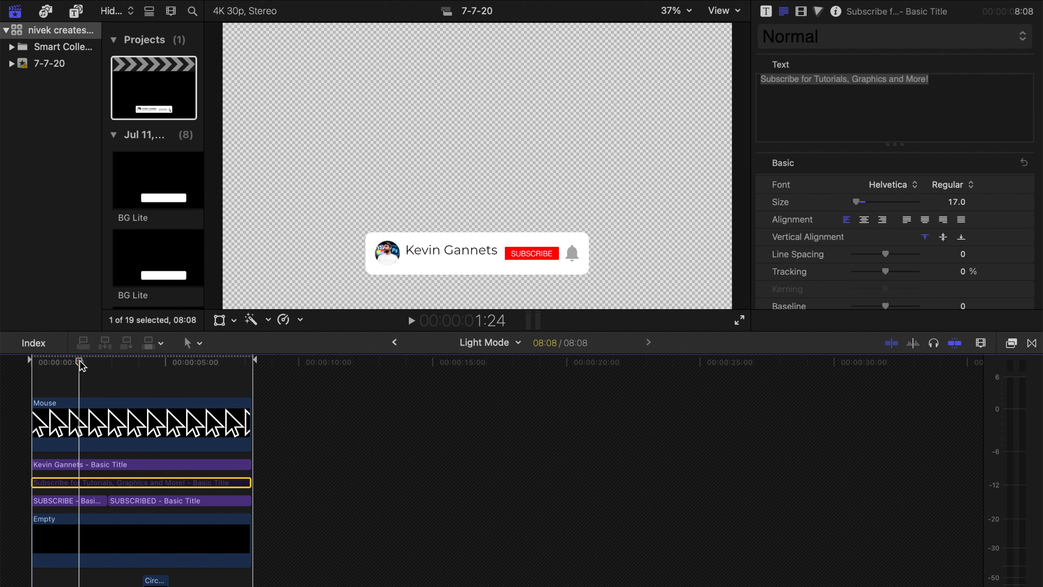
- Lower the name title within the banner to a Y position of about -343 px
click(80, 468)
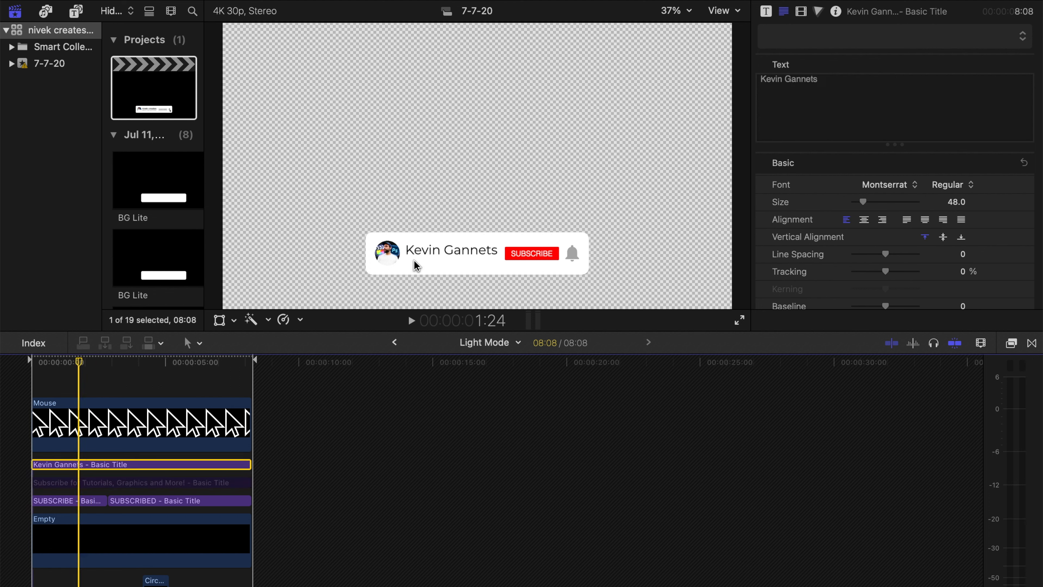
scroll(942, 226, down, 10)
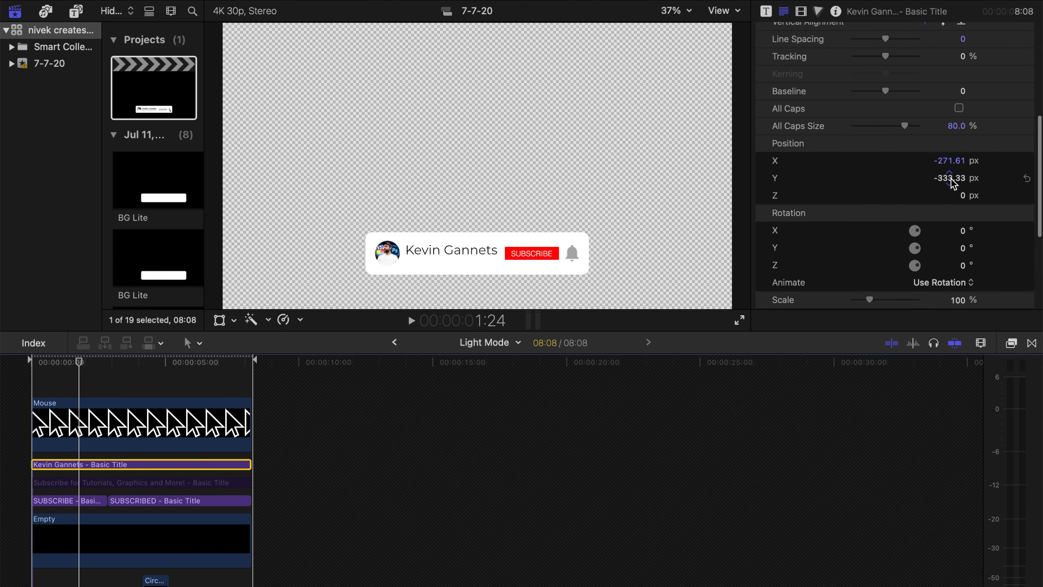
drag(952, 184, 952, 190)
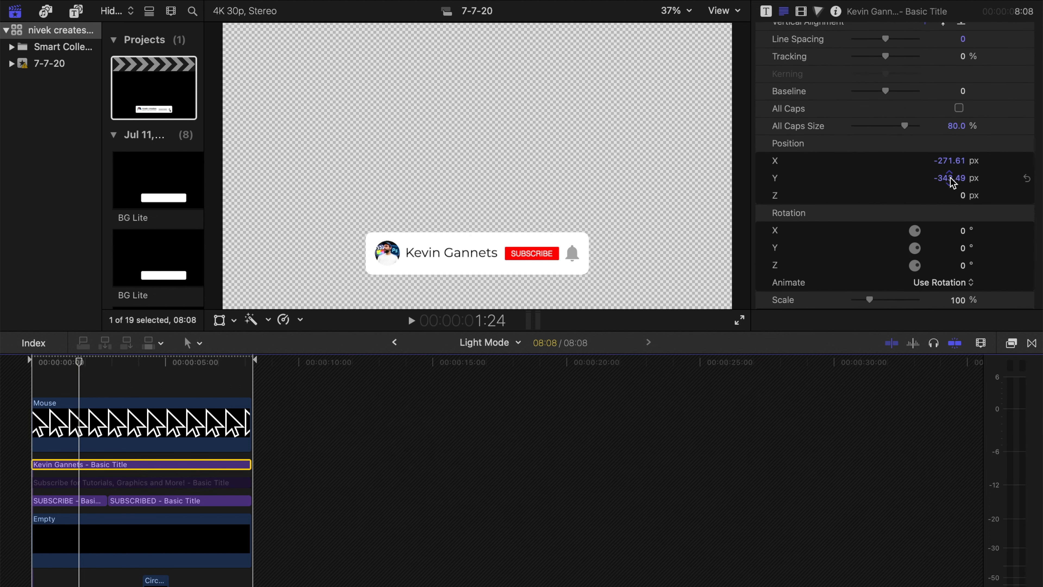
- Undo the name title's lowering and the disabling of the tagline title
key(super+z)
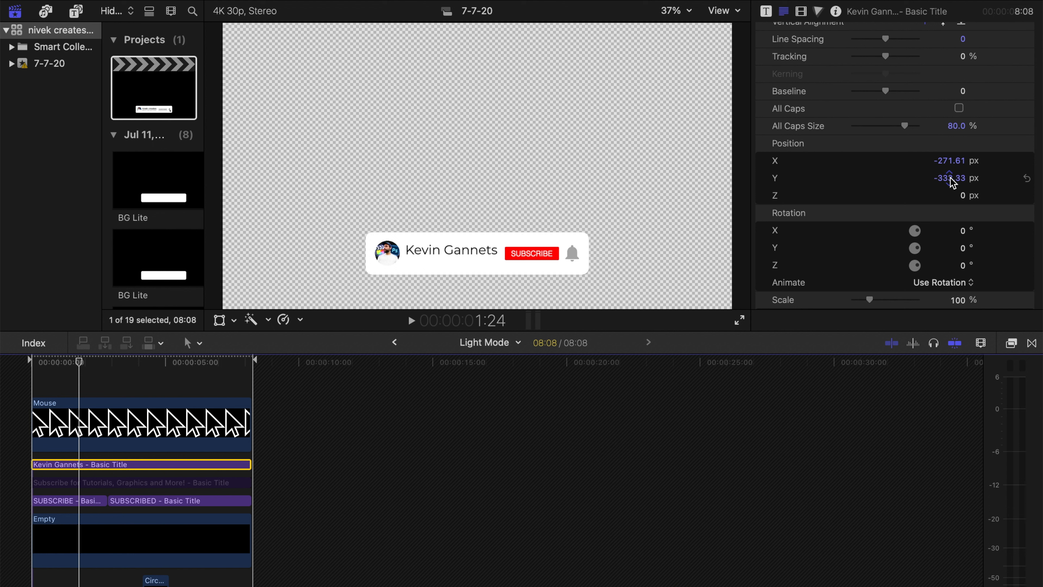
key(super+z)
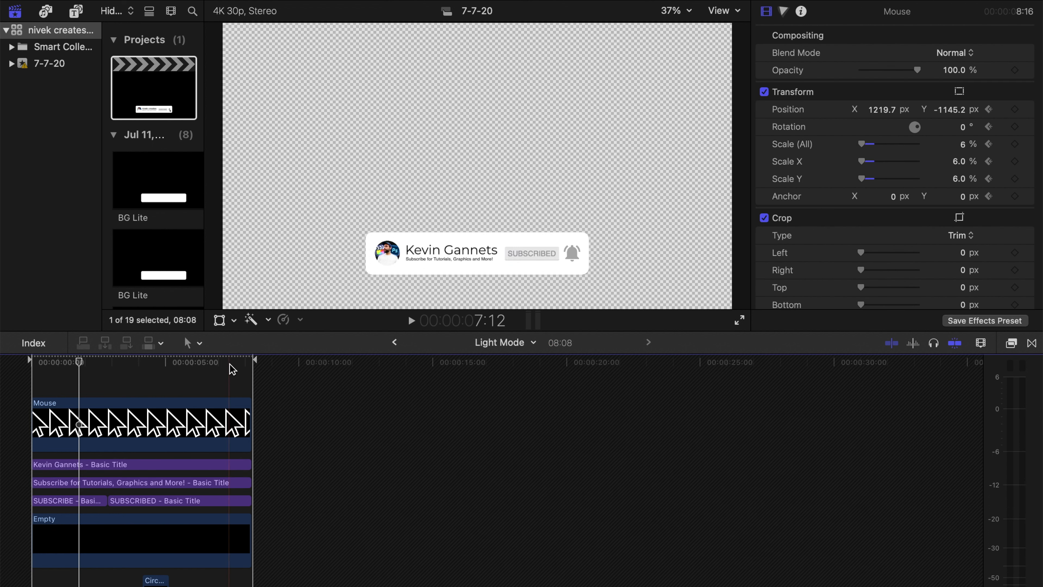
- Replace the "Subscribe for Tutorials, Graphics and More!" title's text with "Subsribe for more vlogs!"
click(83, 482)
triple_click(912, 76)
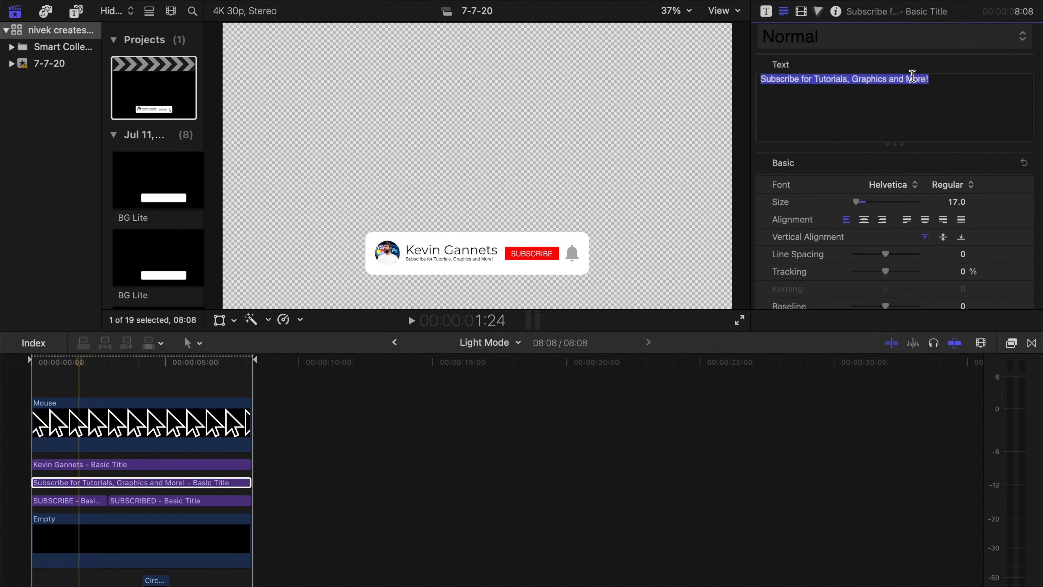
text(Subsc)
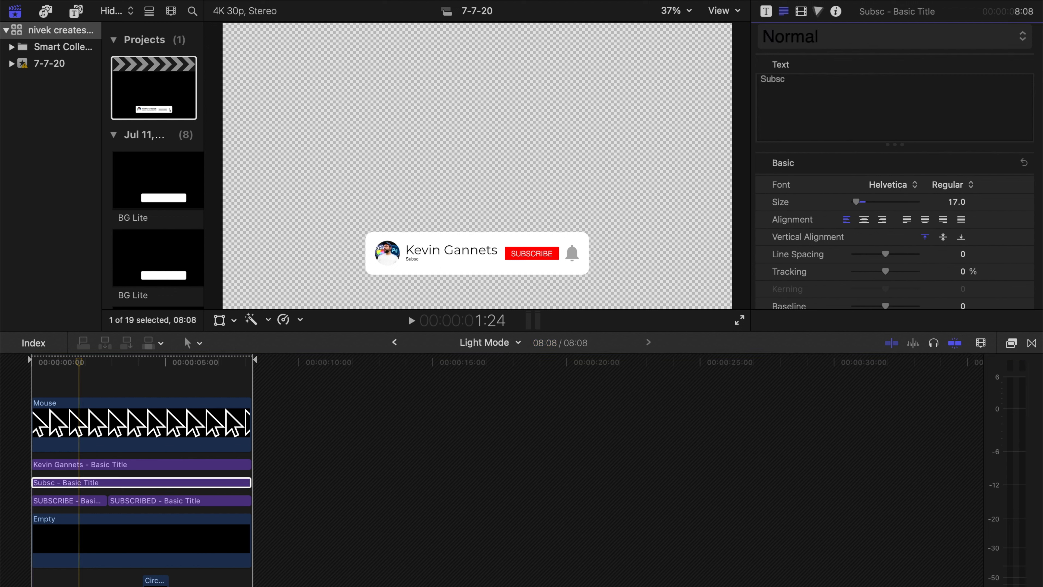
key(BackSpace)
text(r)
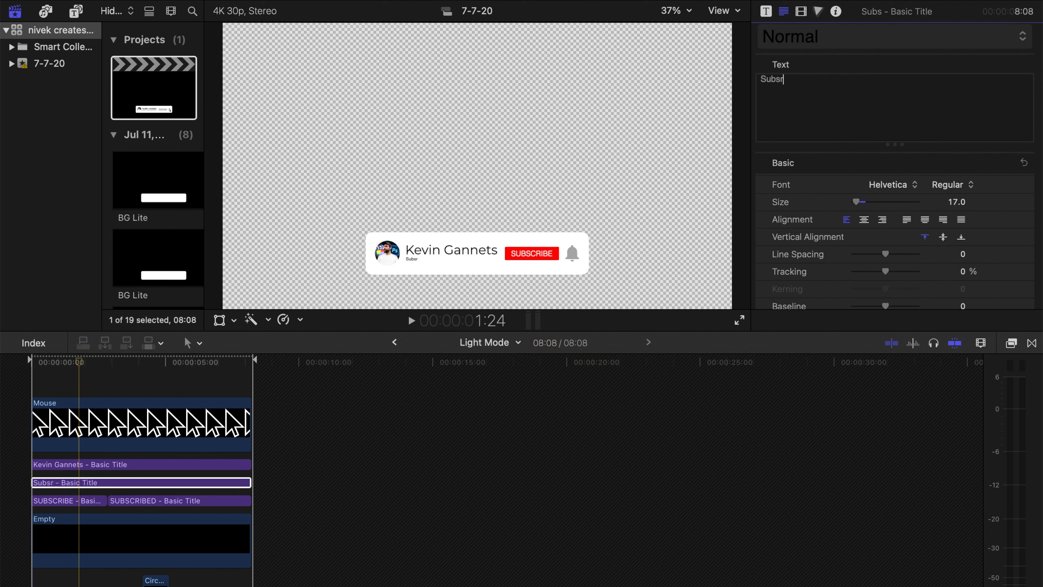
text(ibe for more vlogs!)
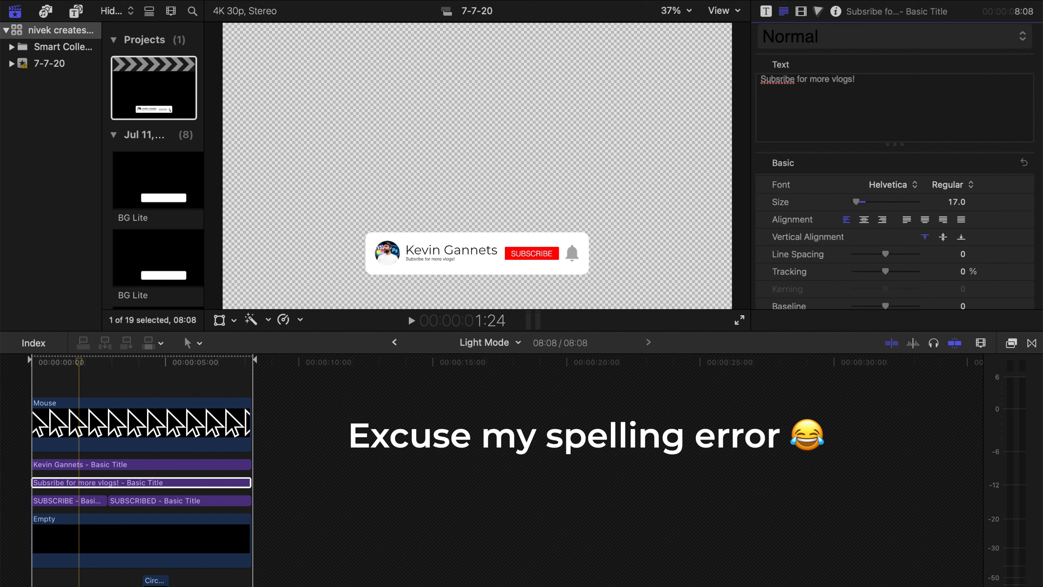
- Set the tagline title's font to Montserrat Regular
click(898, 186)
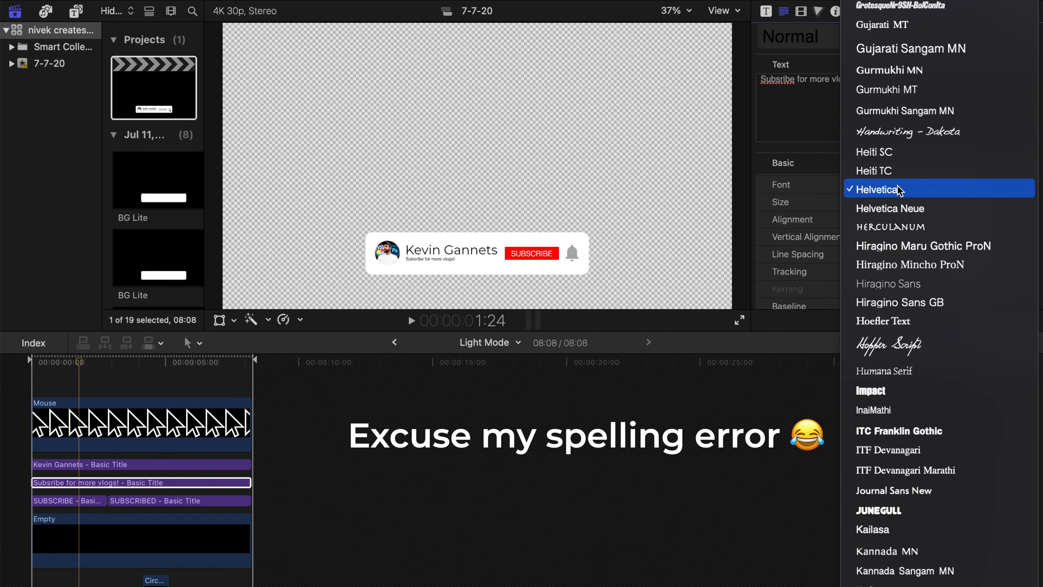
text(mont)
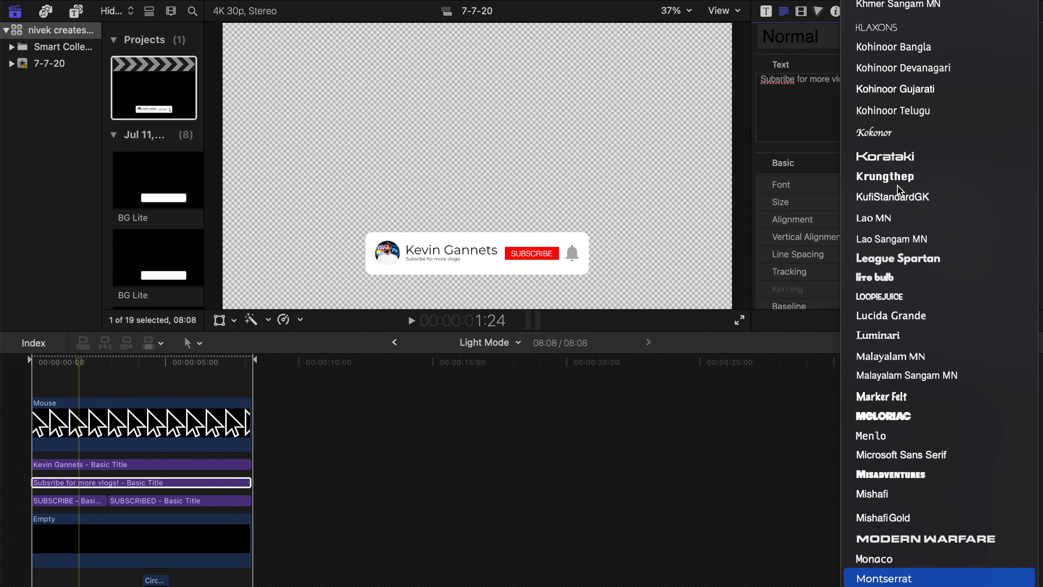
key(Return)
click(951, 185)
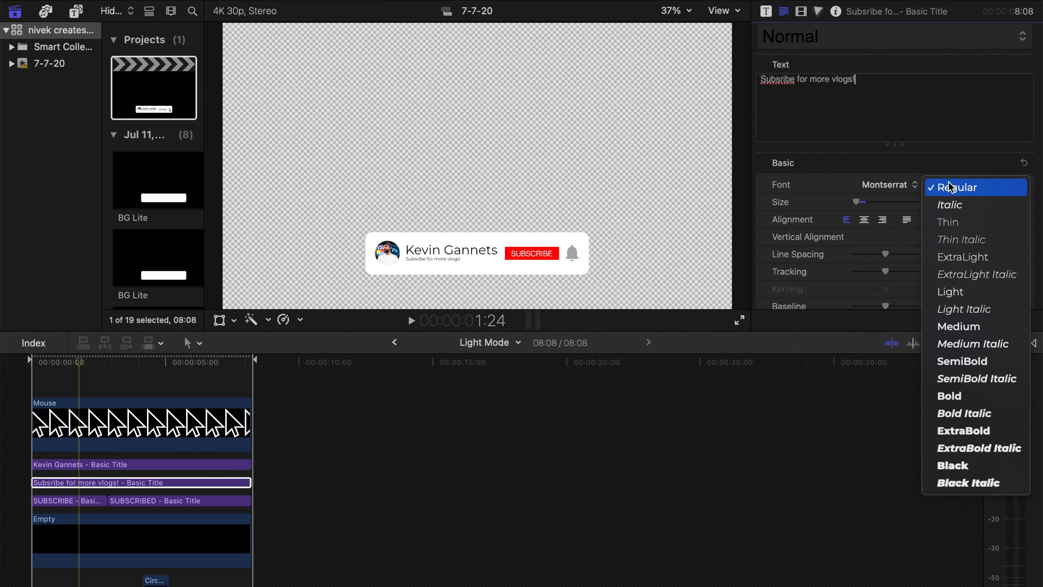
click(959, 187)
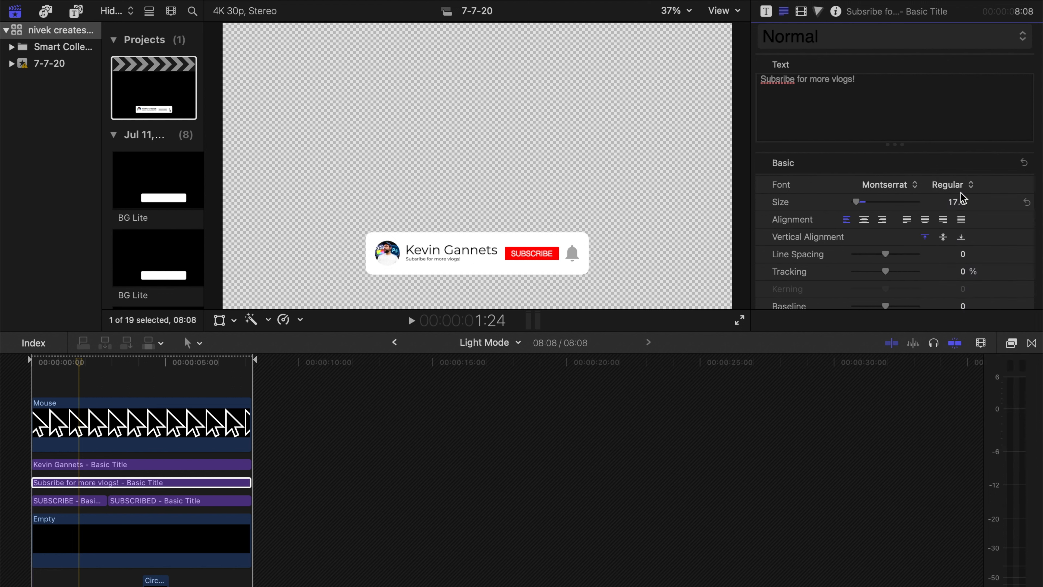
- Set the tagline title's text size to 28 and lower it to a Y position of about -364 px
drag(956, 204, 956, 196)
scroll(946, 209, down, 3)
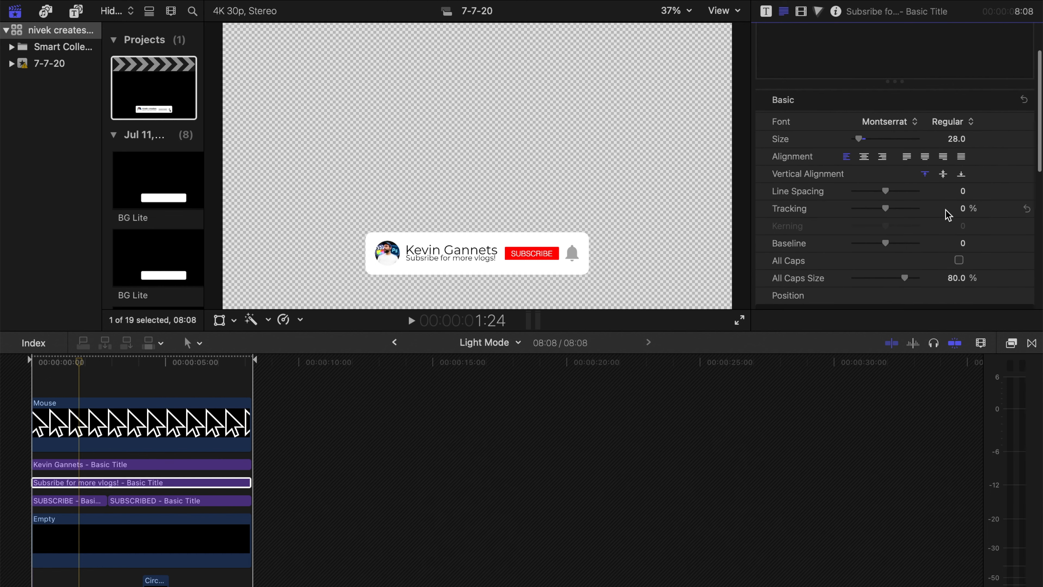
scroll(957, 195, down, 3)
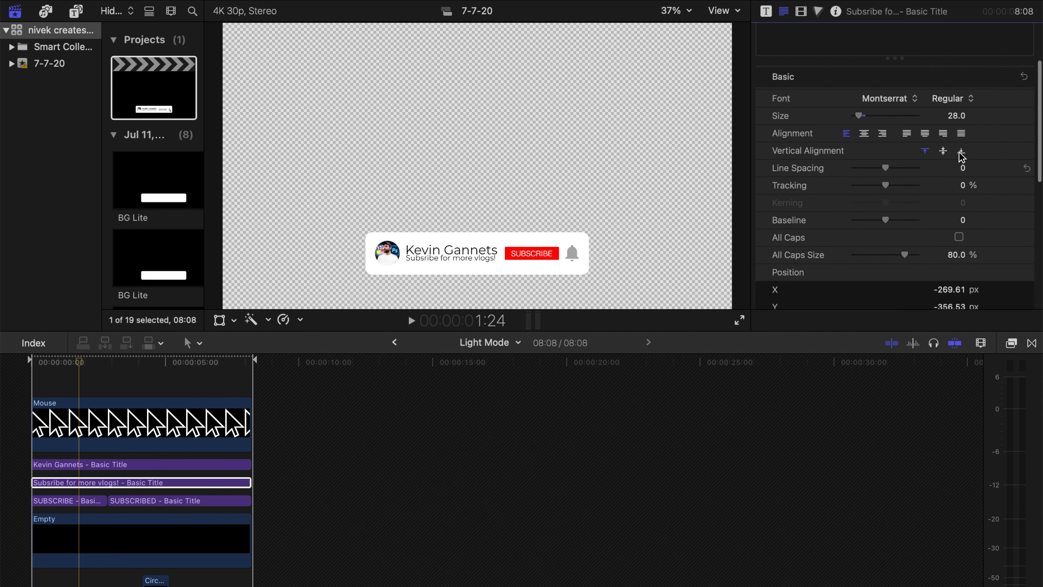
drag(946, 271, 947, 274)
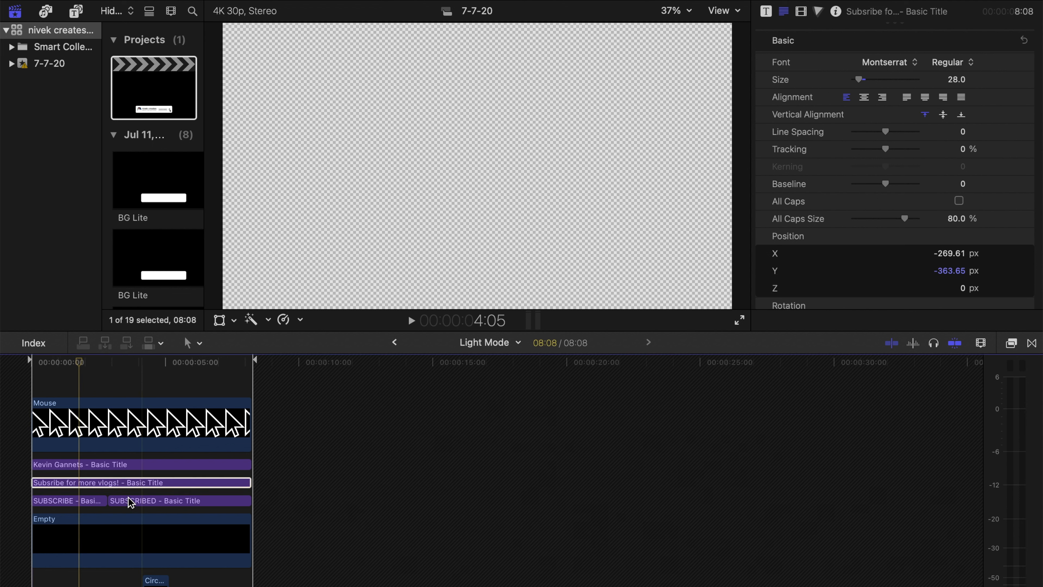
- Raise the name title slightly to a Y position of about -330 px
click(82, 465)
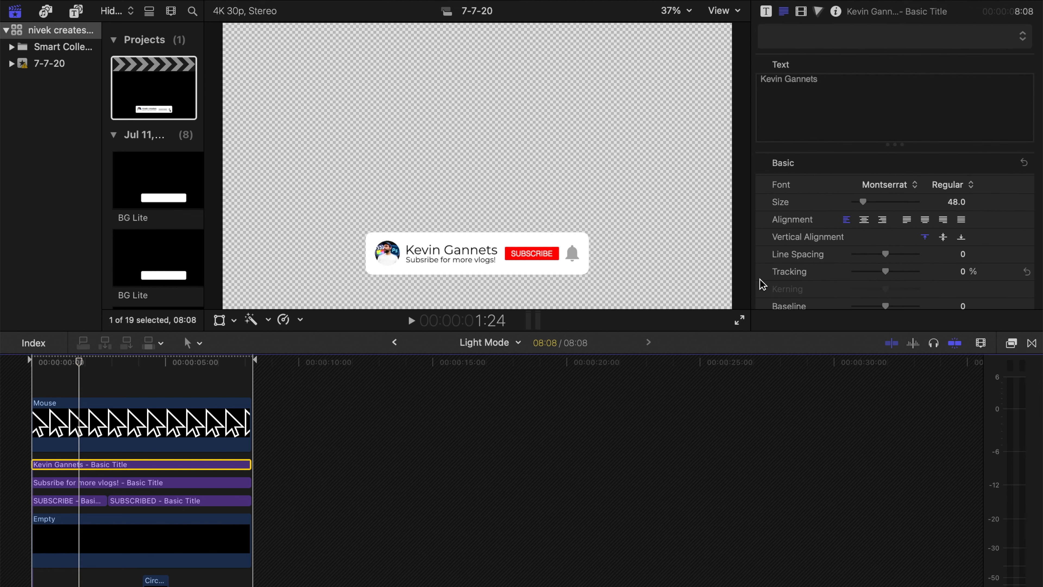
scroll(971, 246, down, 4)
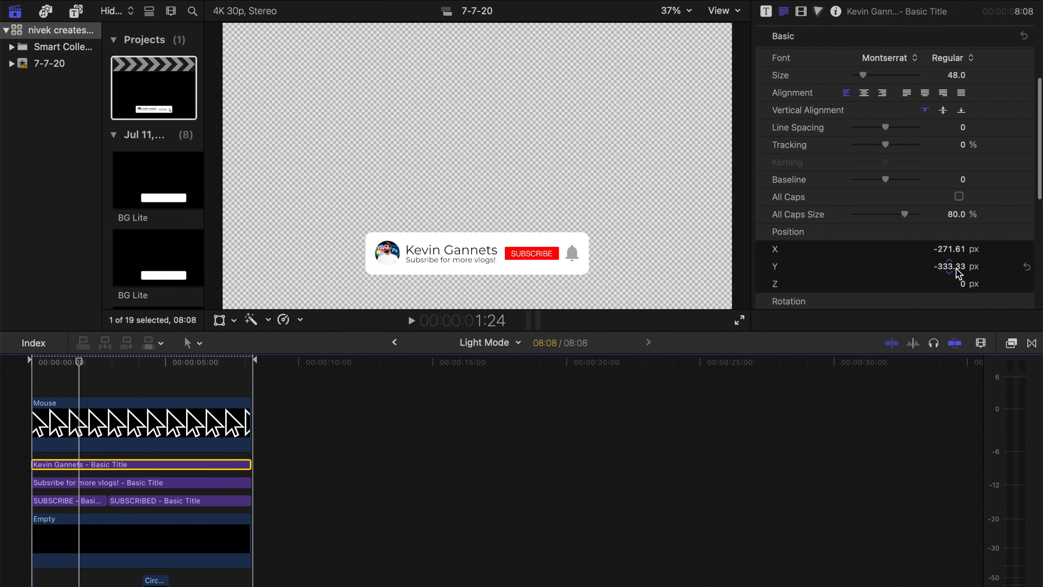
drag(950, 268, 949, 266)
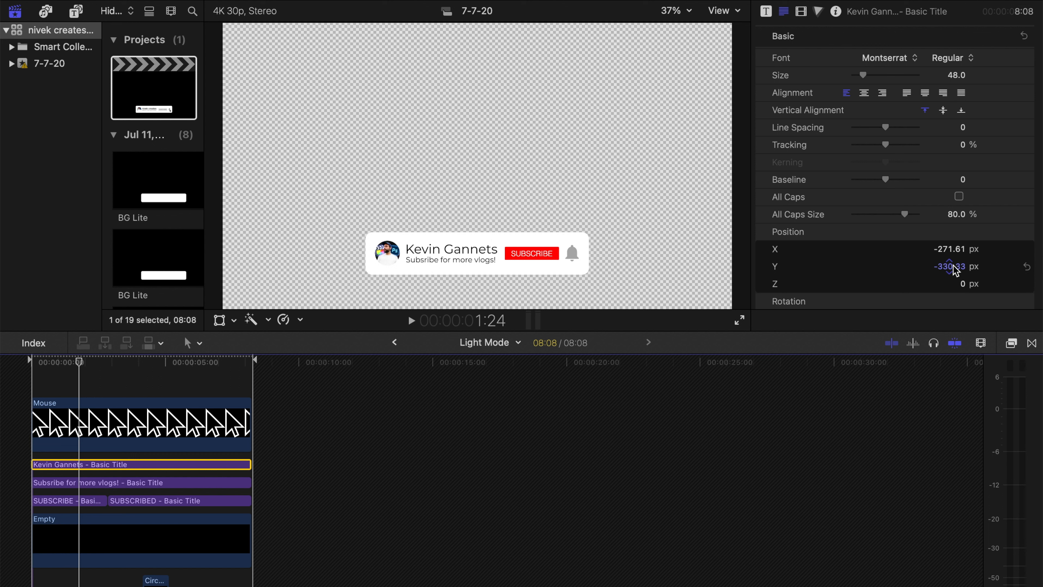
- Switch to Safari, open the YouTube channel page in a new private window and save its profile picture to Downloads
scroll(186, 431, down, 10)
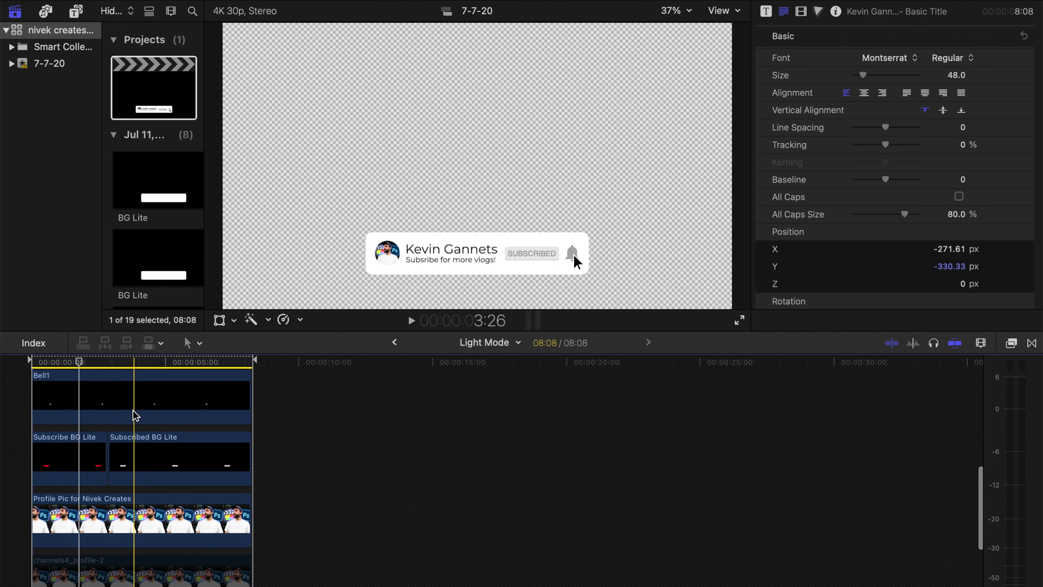
scroll(136, 415, up, 2)
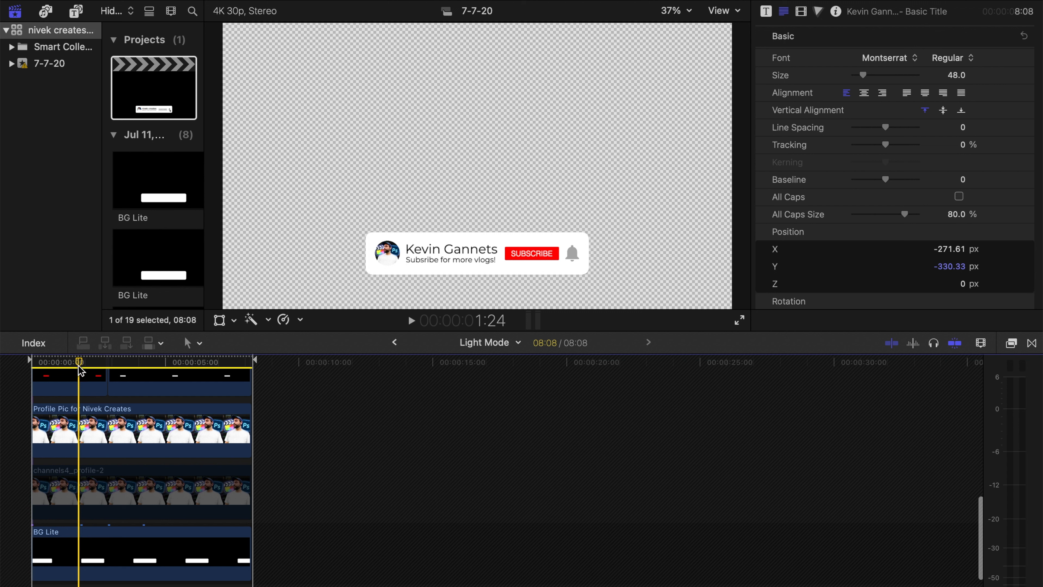
mouse_move(195, 577)
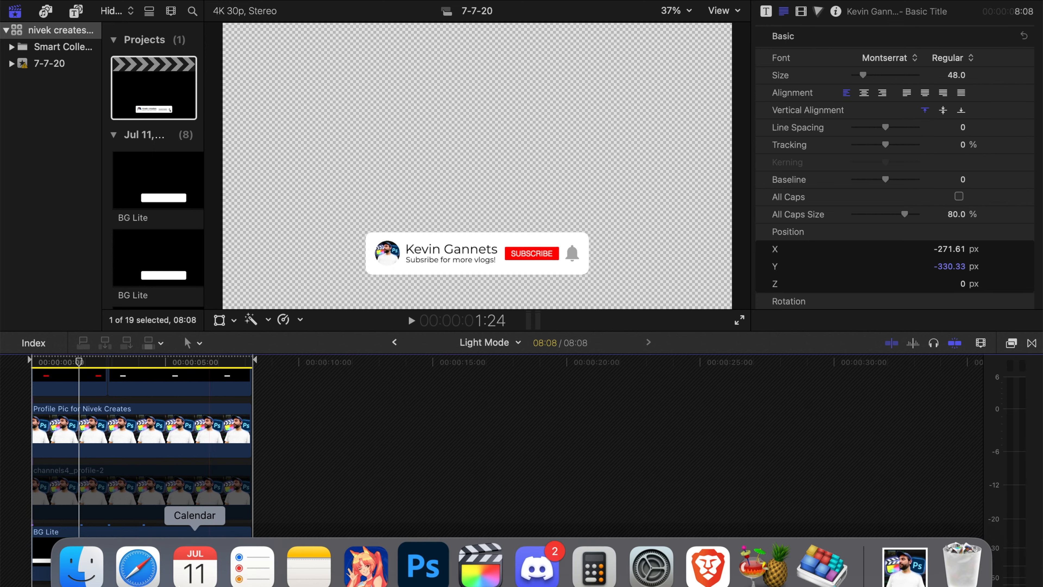
click(139, 581)
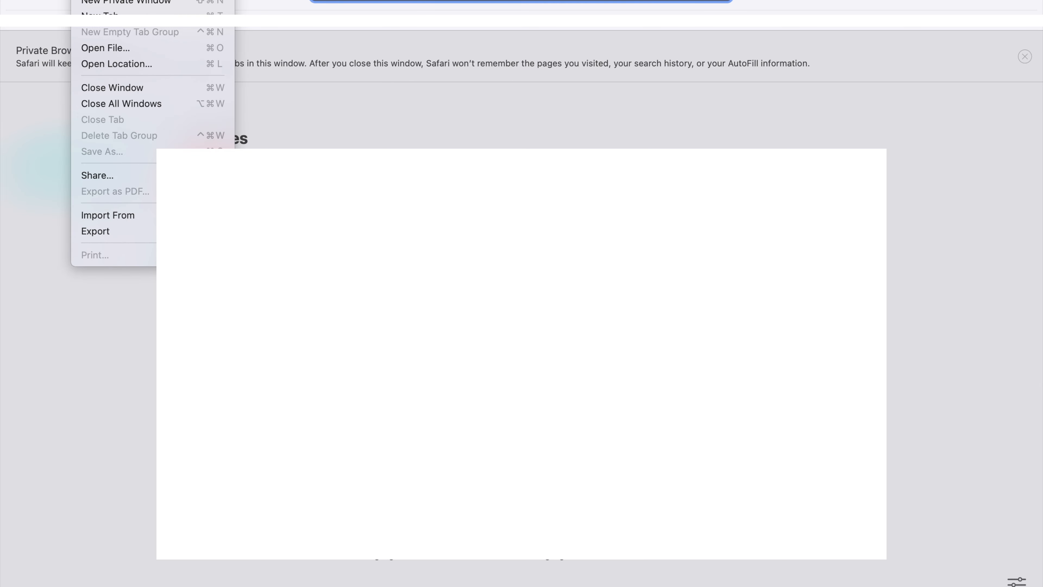
click(95, 3)
text(youtube.com)
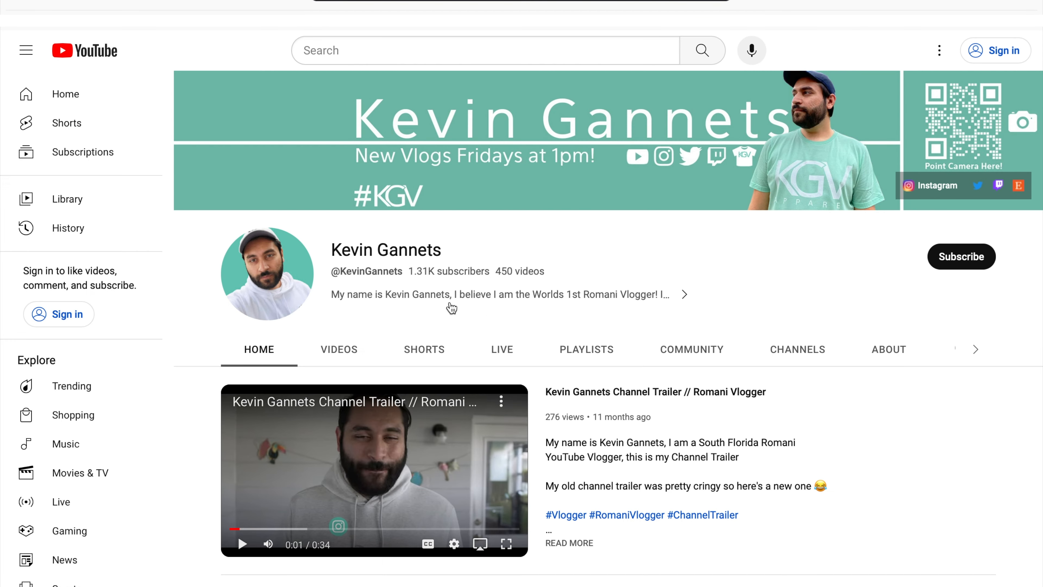
right_click(268, 270)
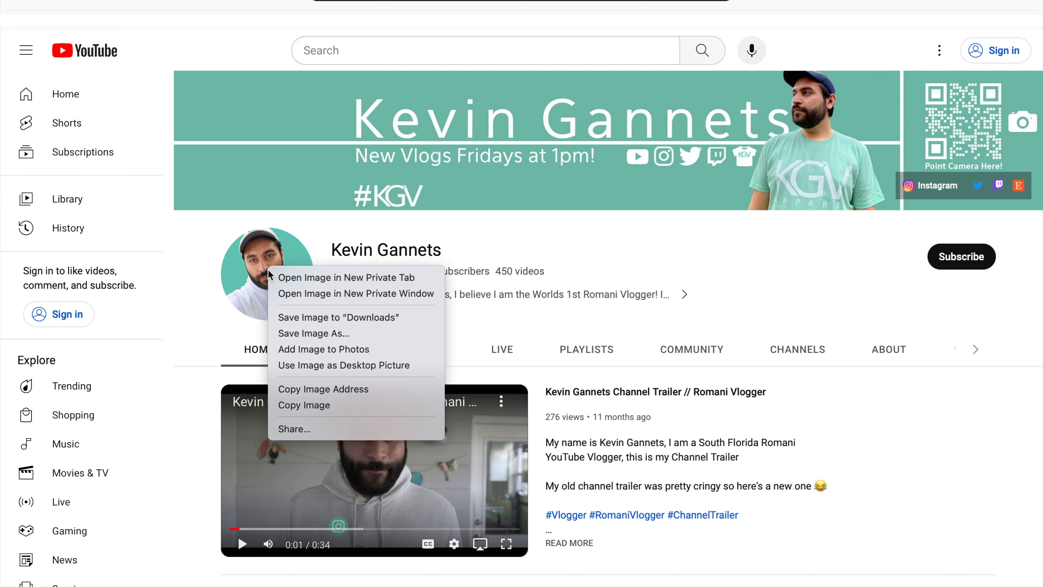
click(389, 318)
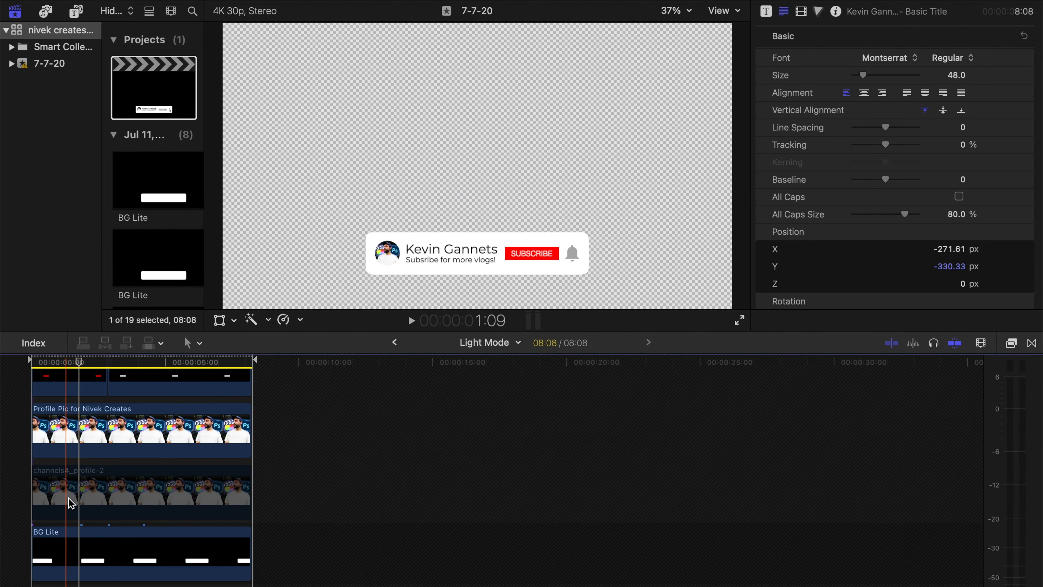
- Add unnamed.jpg from Downloads at the timeline start, between the two existing profile picture clips, and trim it to end with them at 8:08
drag(69, 496, 71, 507)
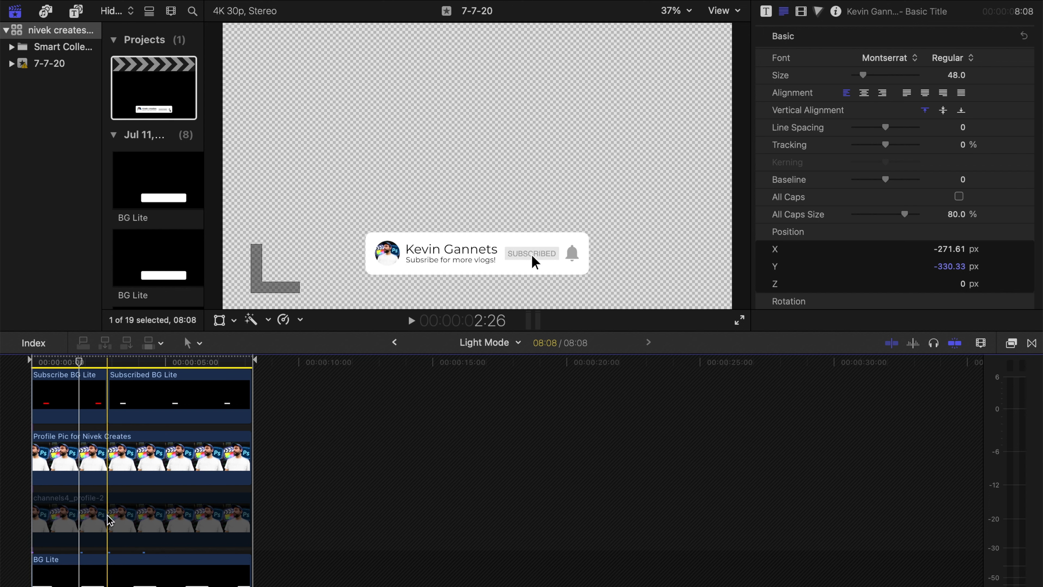
click(889, 569)
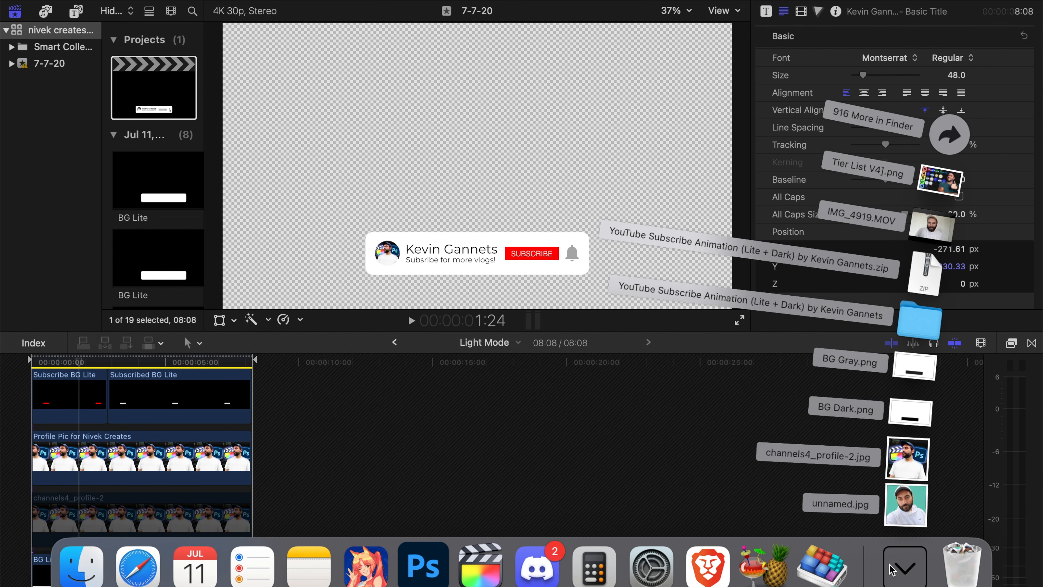
drag(904, 514, 43, 468)
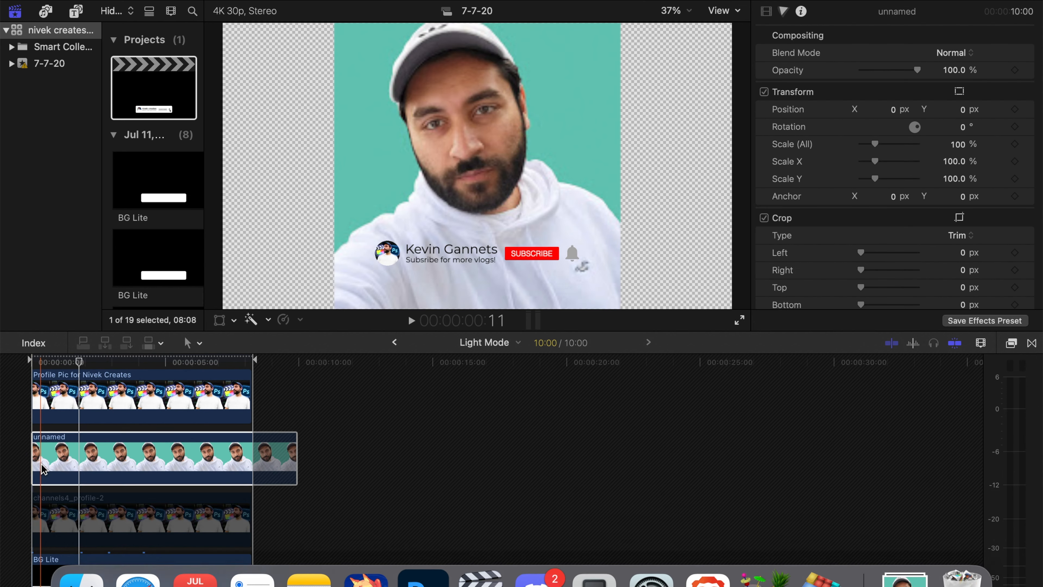
click(297, 445)
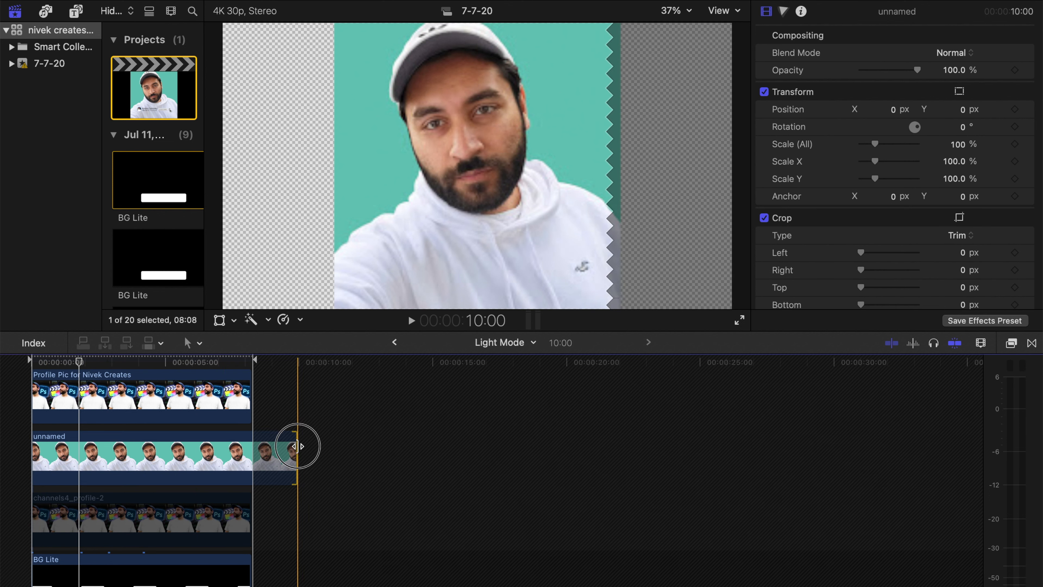
drag(297, 446, 250, 446)
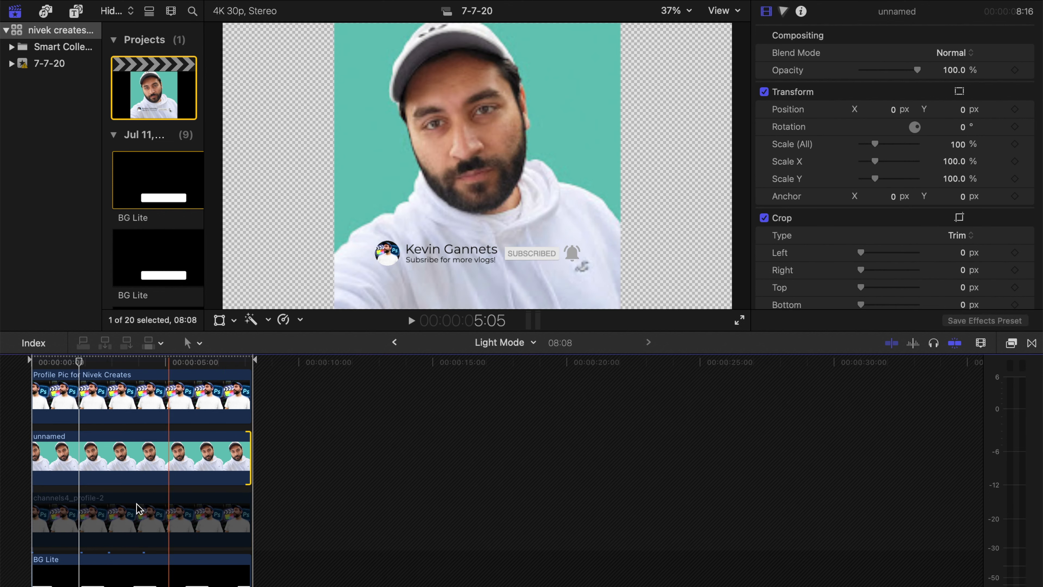
- Disable the "Profile Pic for Nivek Creates" clip
click(157, 398)
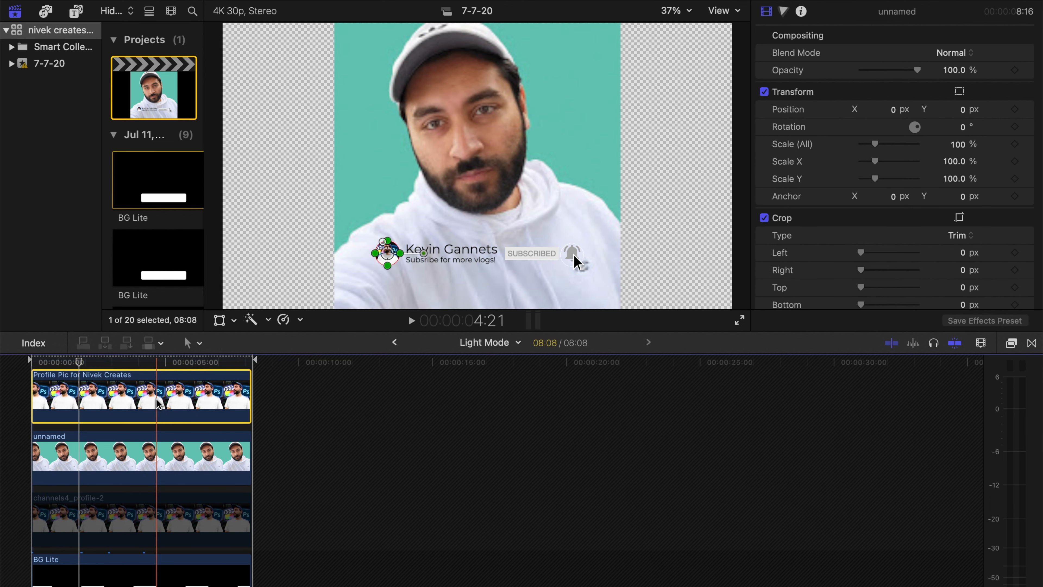
scroll(148, 428, up, 2)
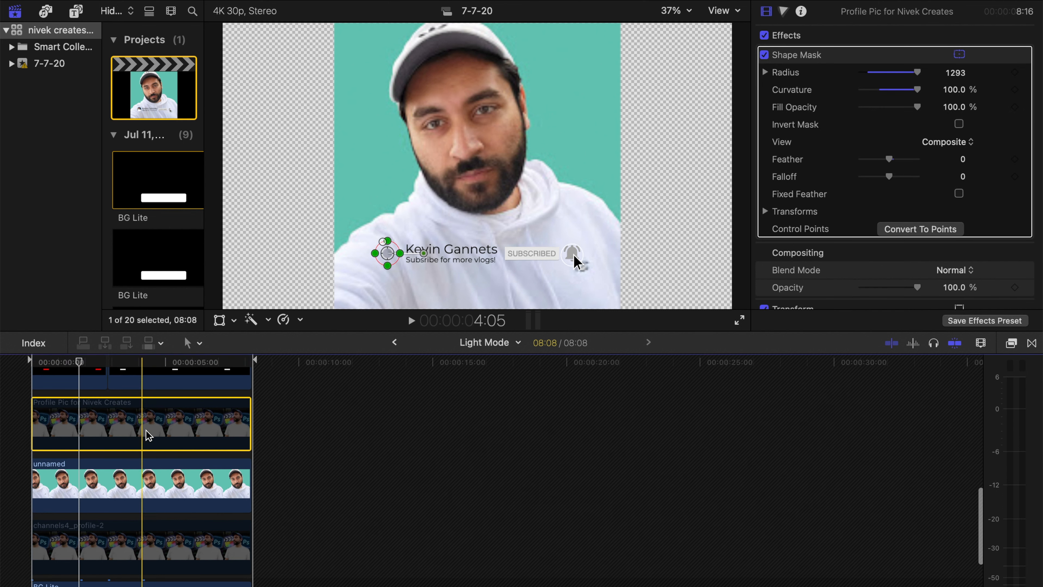
- Copy the channels4_profile-2 clip and paste its effects, including the Shape Mask, onto the unnamed picture clip
click(128, 545)
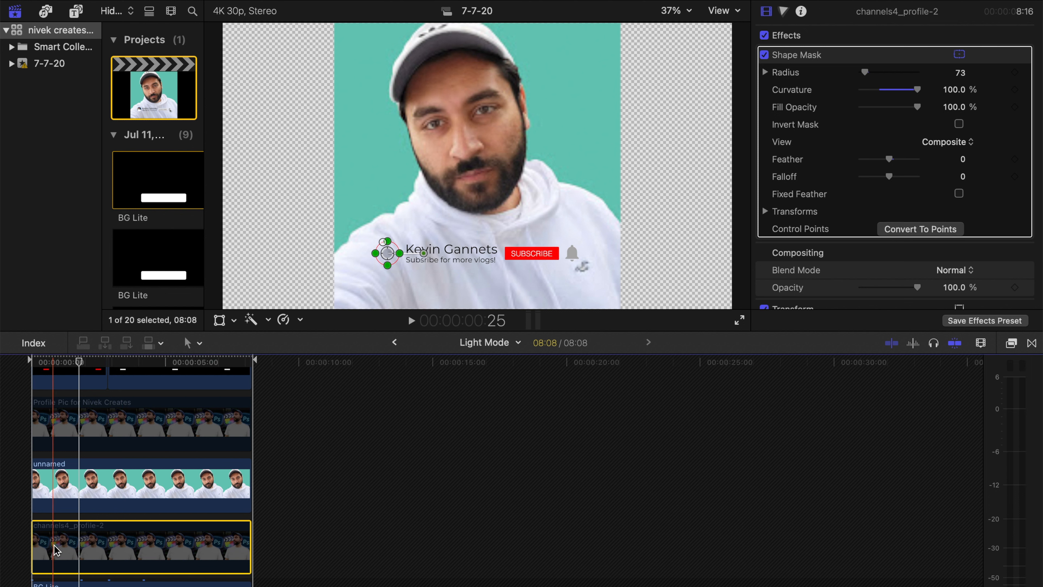
key(super+c)
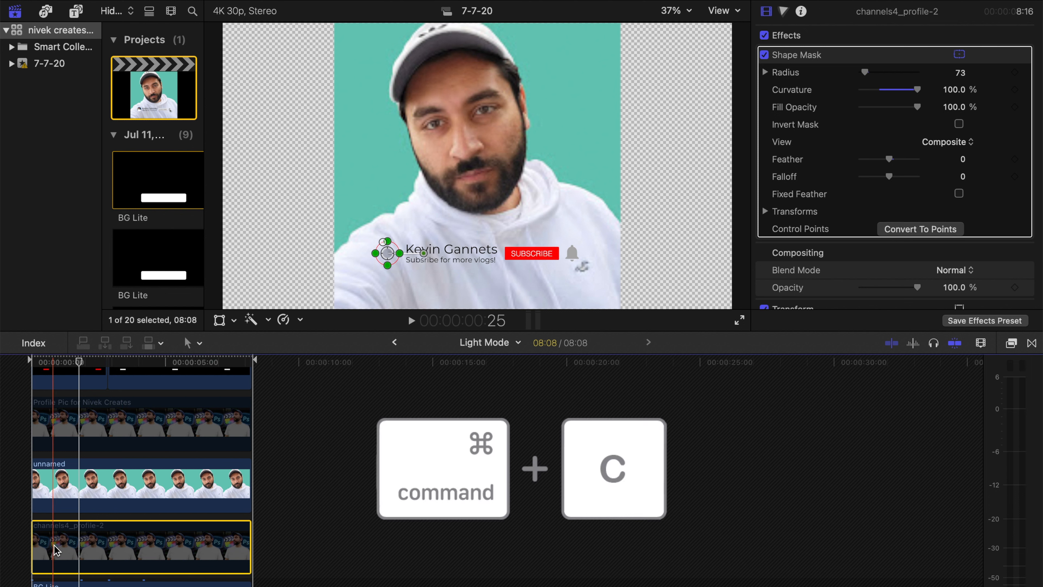
click(95, 485)
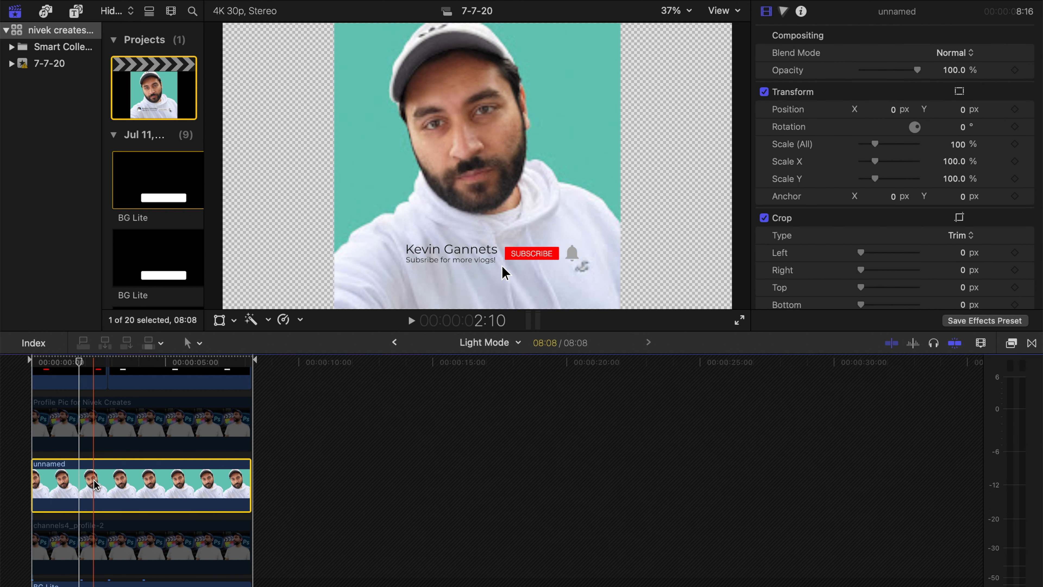
key(alt+super+v)
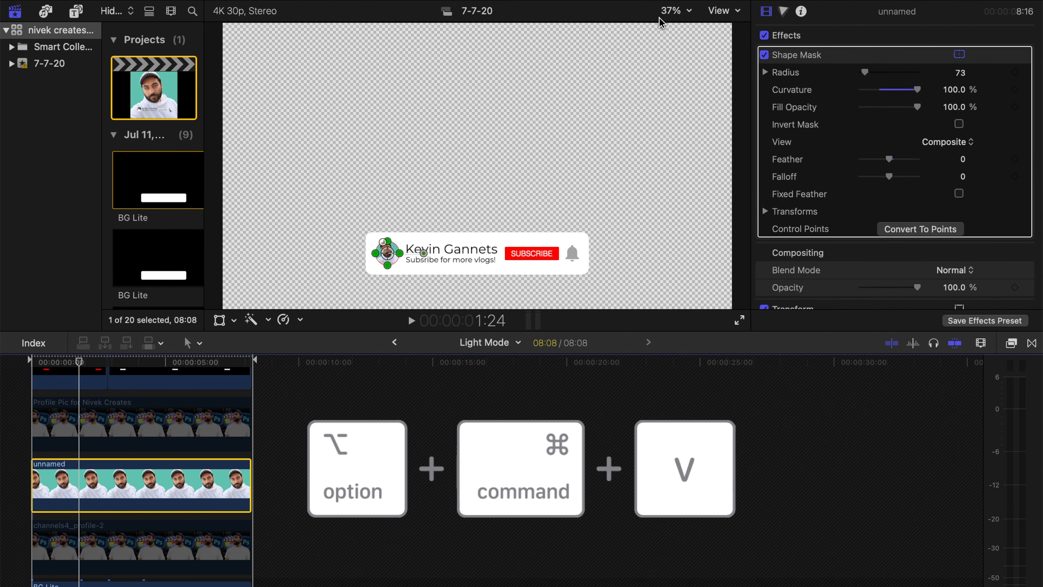
- Set the Shape Mask radius of the unnamed picture clip to 72, checking the circle's edge at 100% zoom
click(676, 11)
click(674, 103)
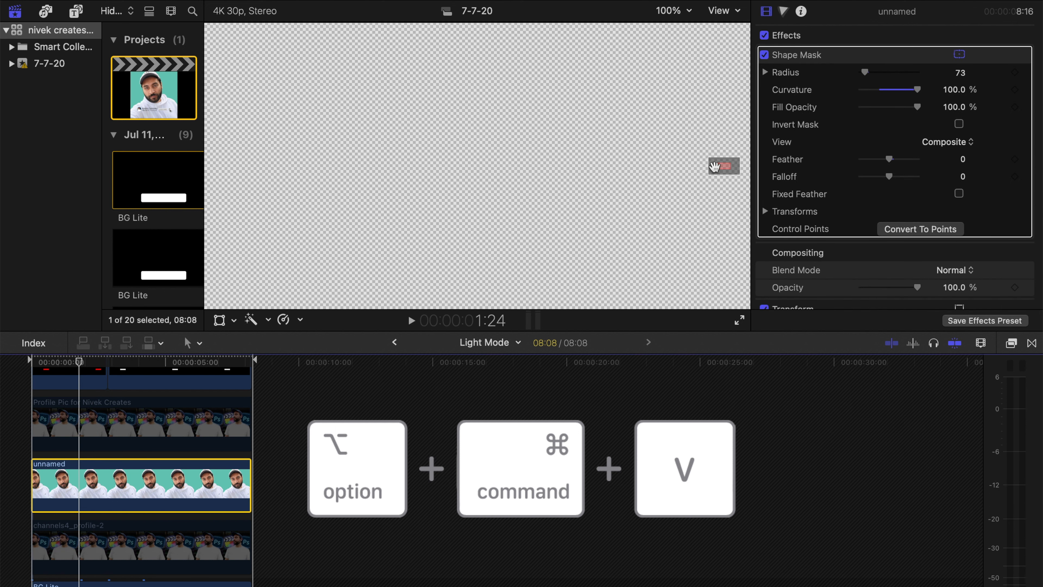
scroll(709, 170, down, 8)
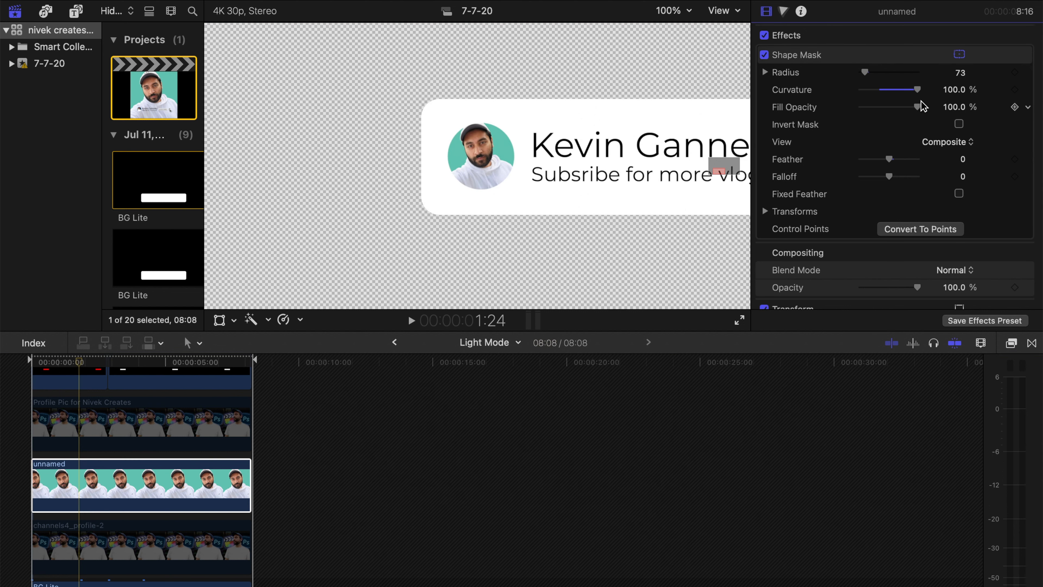
mouse_move(863, 72)
mouse_down()
mouse_move(936, 76)
mouse_move(855, 75)
mouse_move(865, 71)
mouse_up()
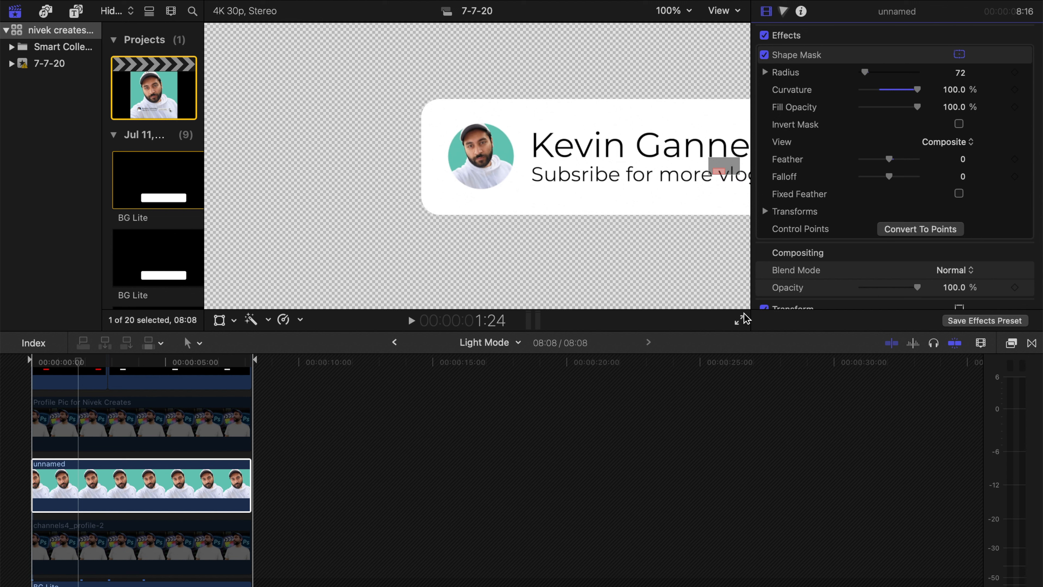
click(672, 15)
click(677, 25)
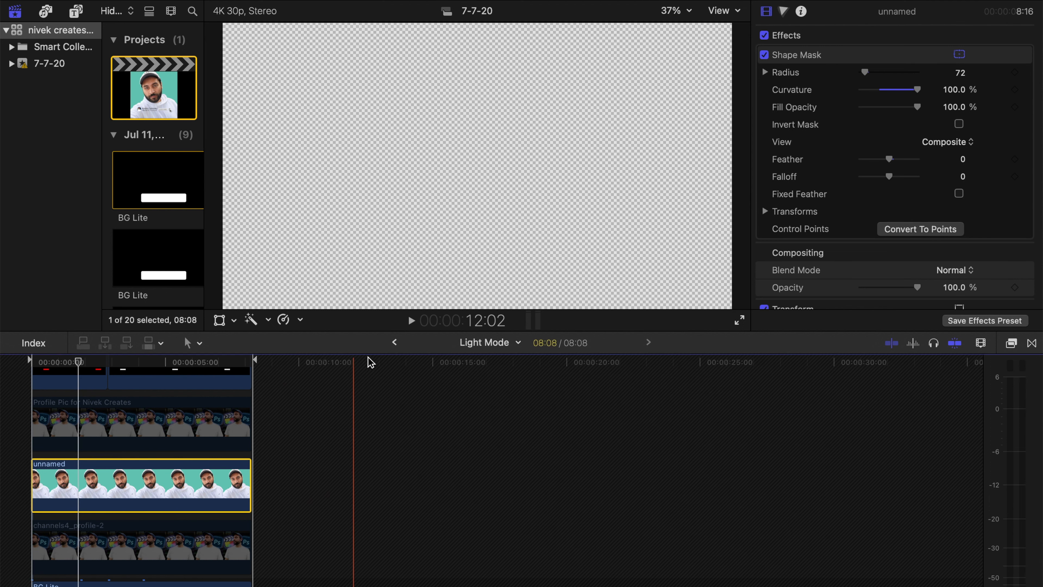
- Return to the parent Untitled Project timeline and apply the Slide transition to both ends of the Light Mode clip
scroll(170, 437, down, 5)
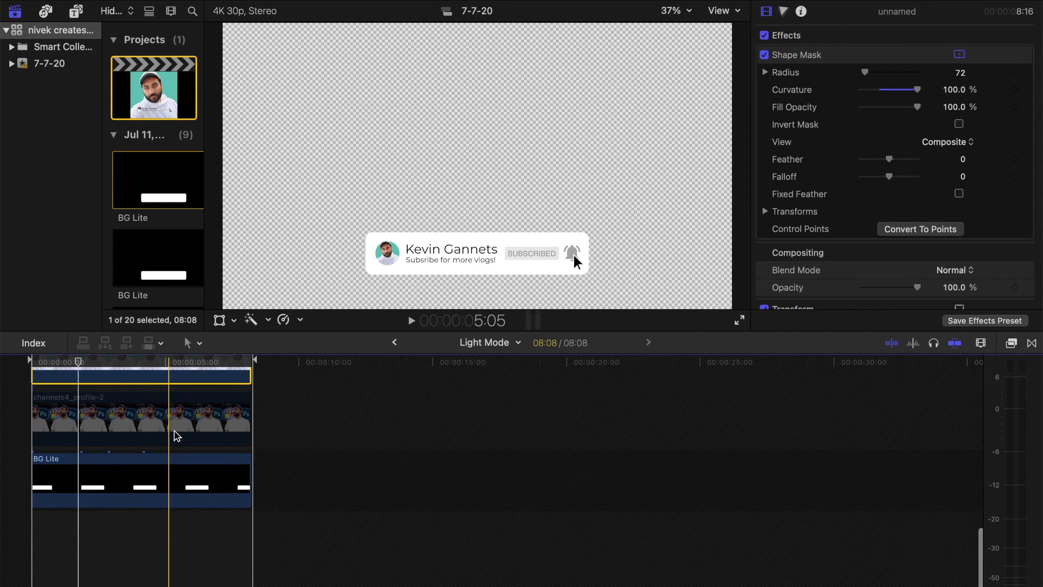
key(super+bracketleft)
scroll(196, 472, up, 4)
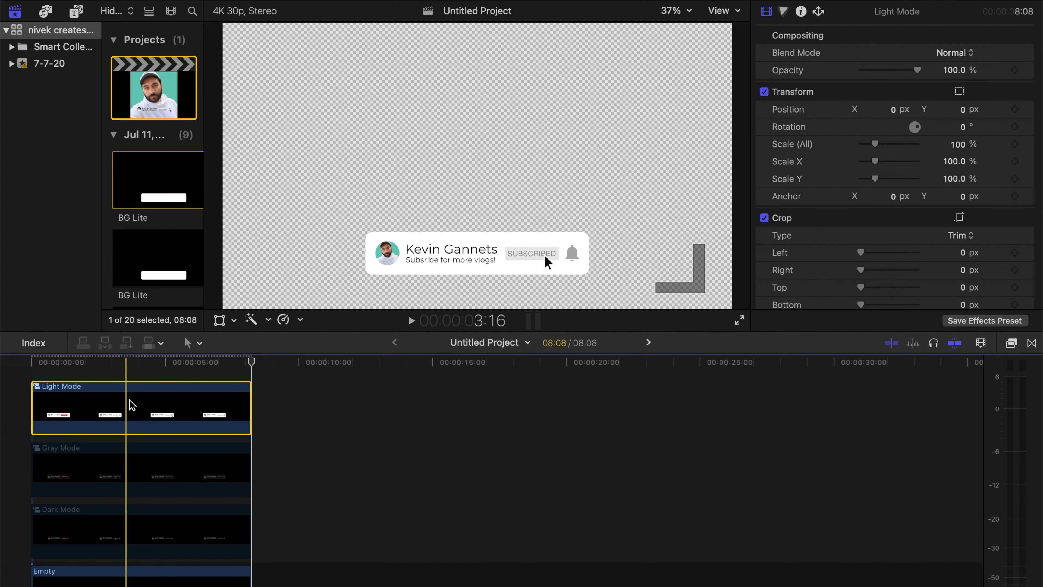
click(1032, 344)
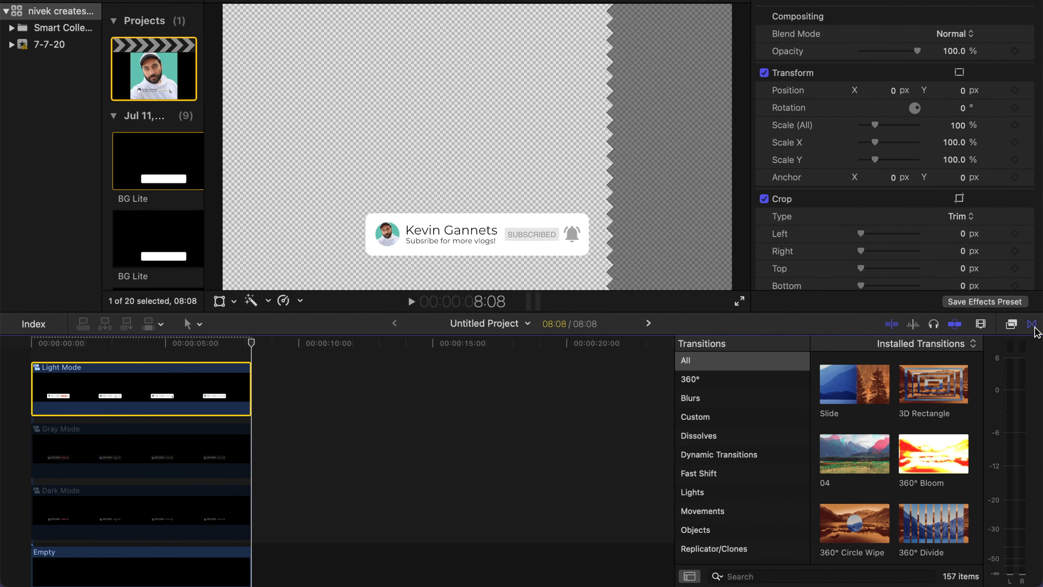
click(770, 575)
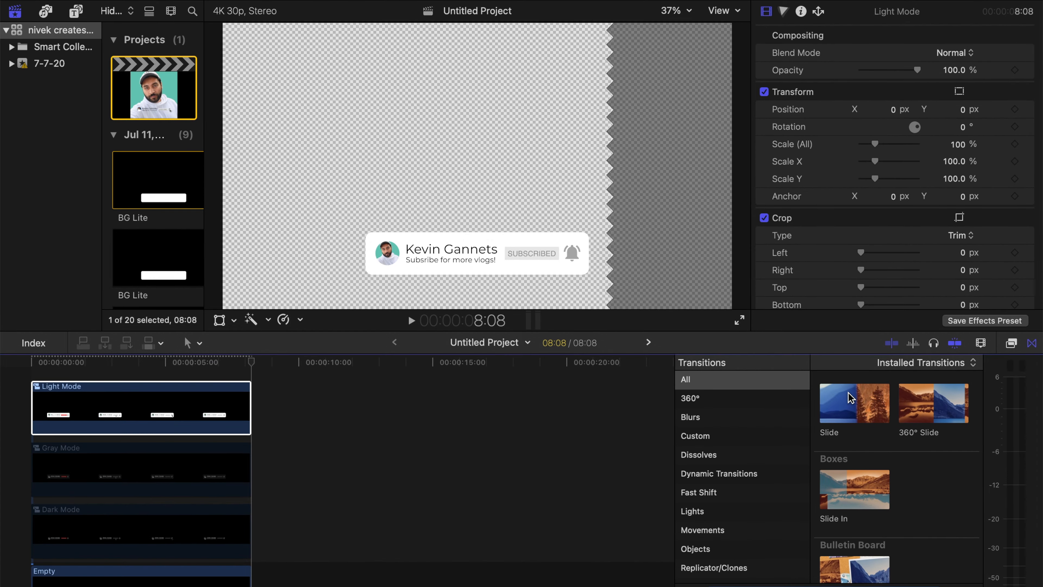
drag(855, 384, 129, 395)
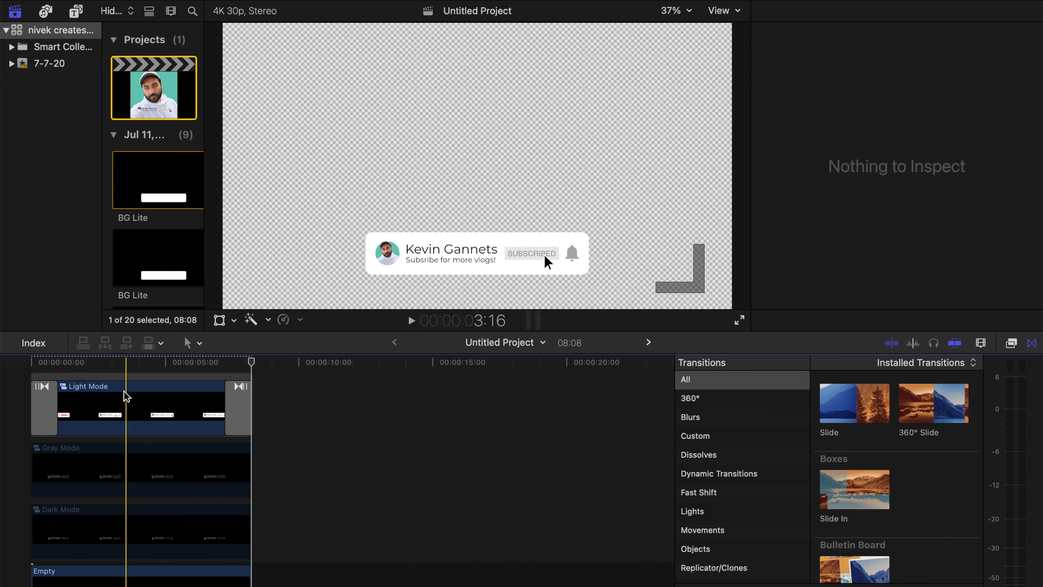
- Set the opening transition of the Light Mode clip to type Slide In with direction Up
click(44, 407)
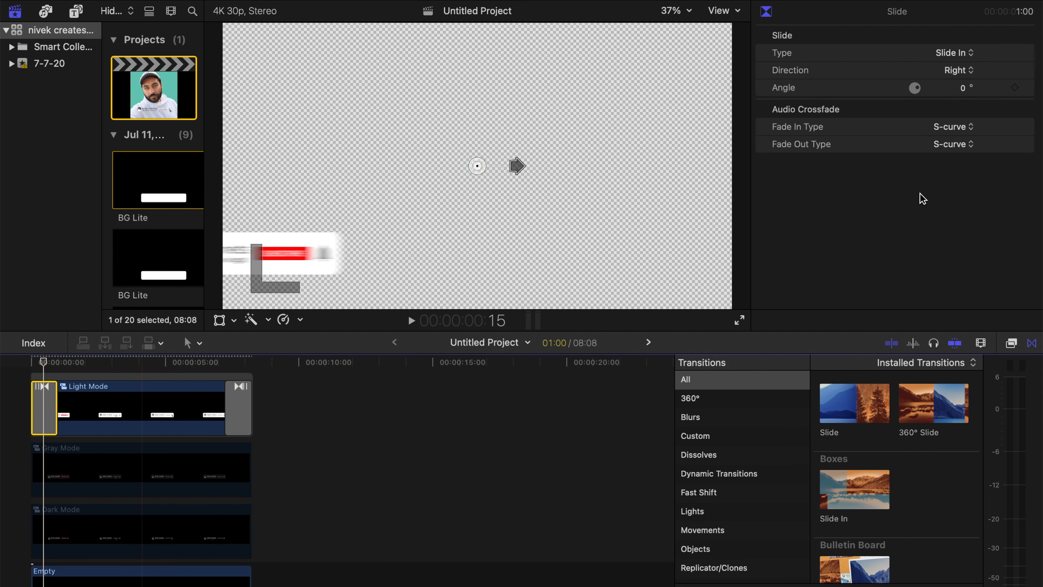
click(957, 54)
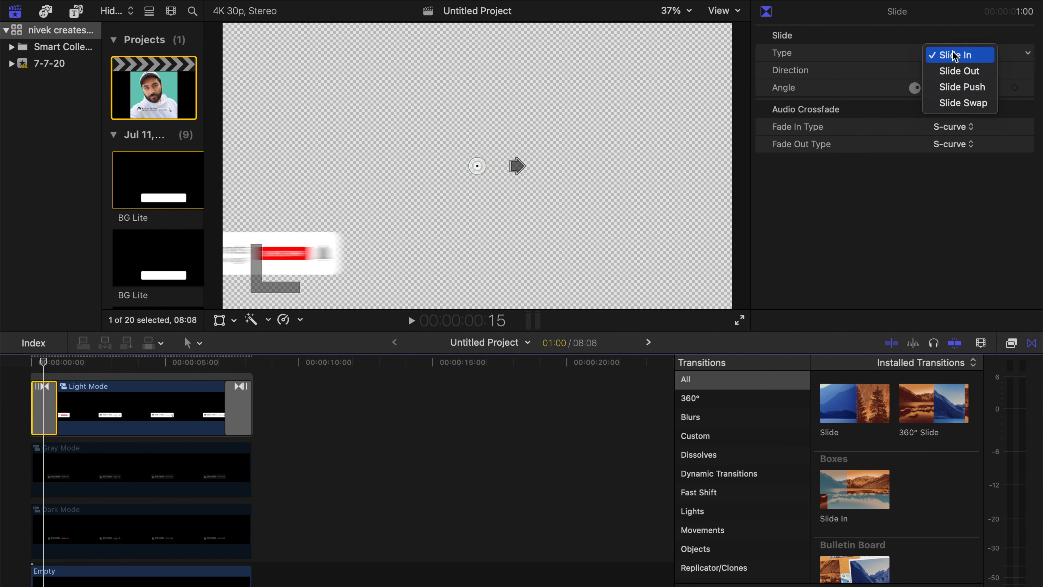
click(952, 53)
click(969, 70)
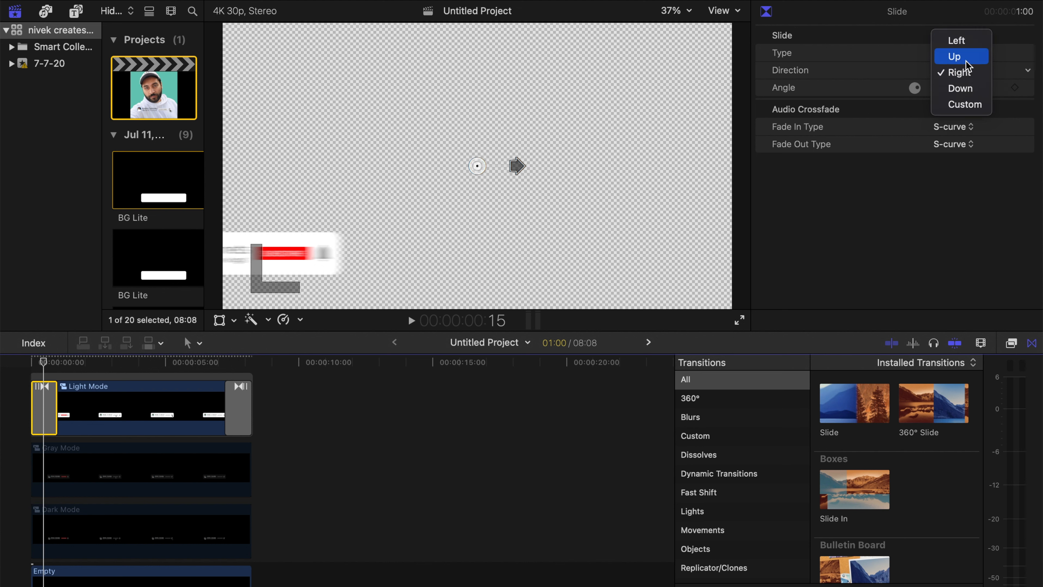
click(955, 56)
- Set the closing transition of the Light Mode clip to type Slide Out with direction Down, and preview the animation
click(232, 411)
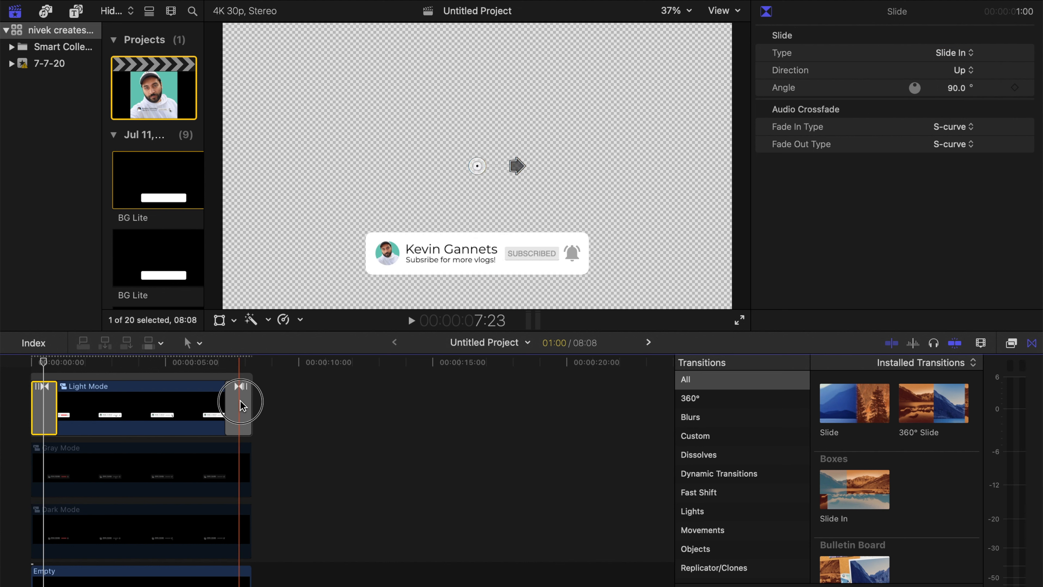
click(952, 53)
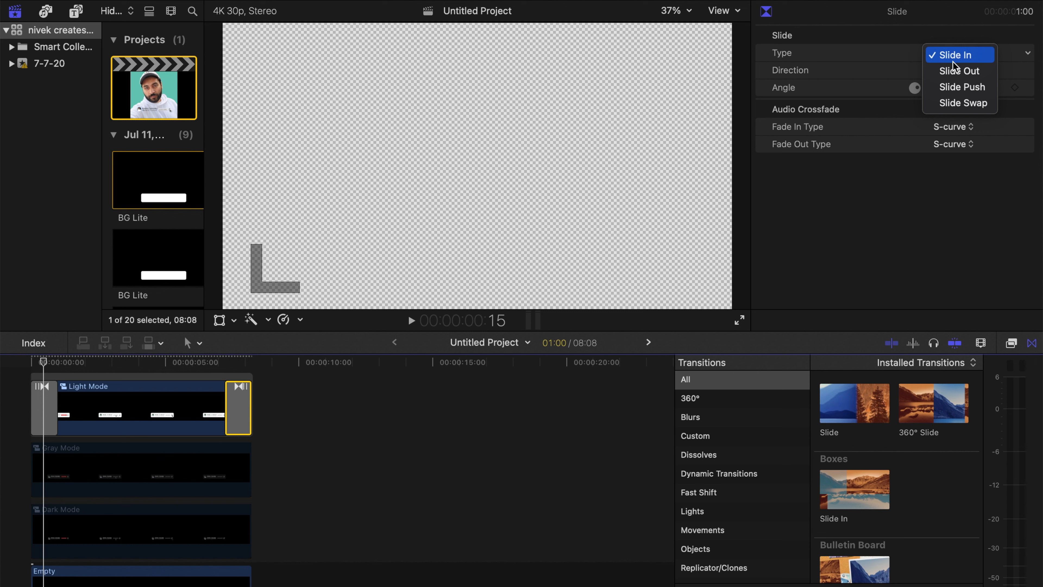
click(959, 70)
click(960, 72)
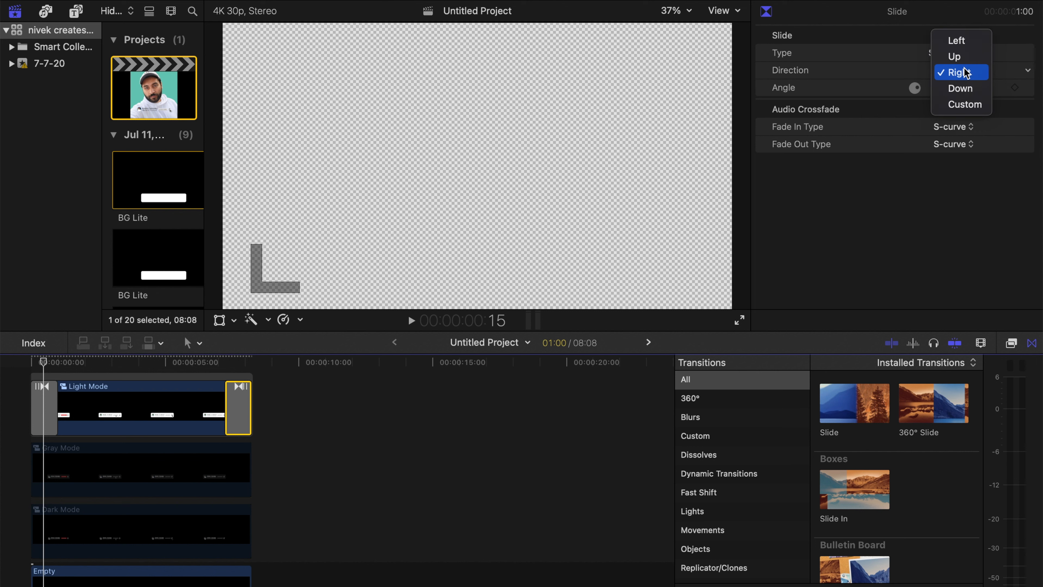
click(962, 89)
key(space)
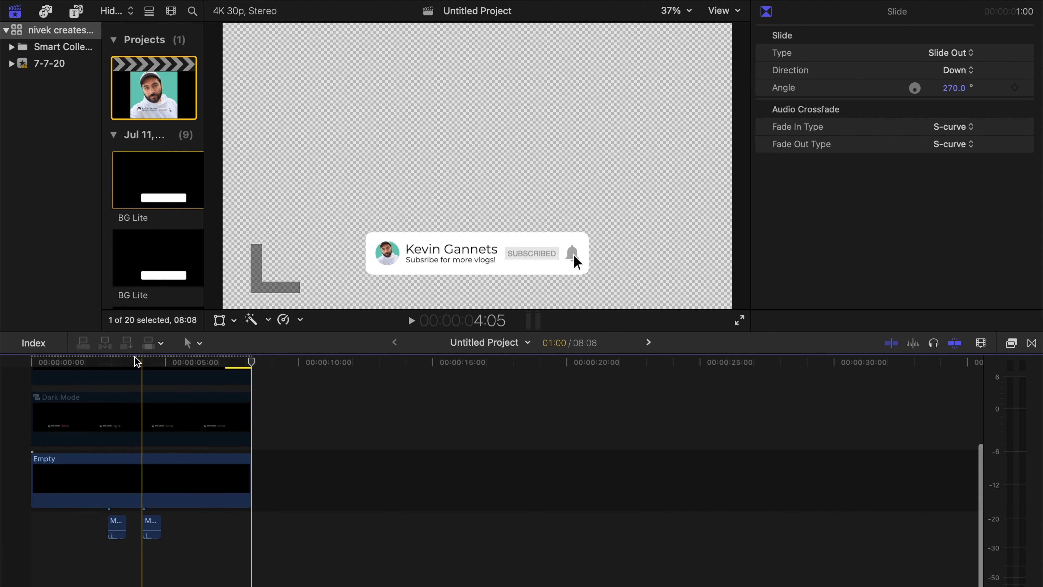
click(126, 361)
scroll(136, 362, up, 2)
scroll(135, 362, up, 1)
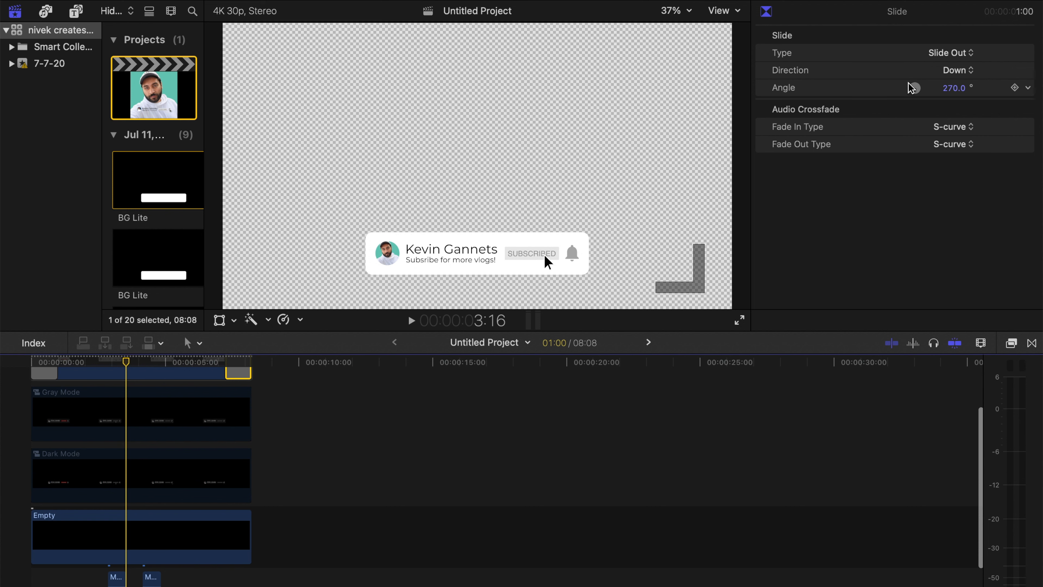
click(1016, 0)
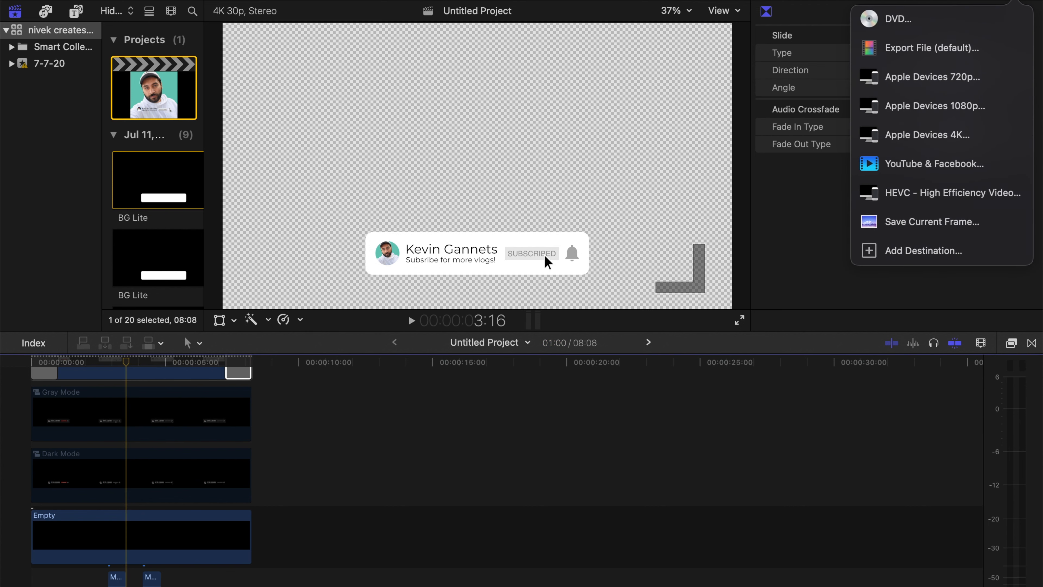
click(920, 51)
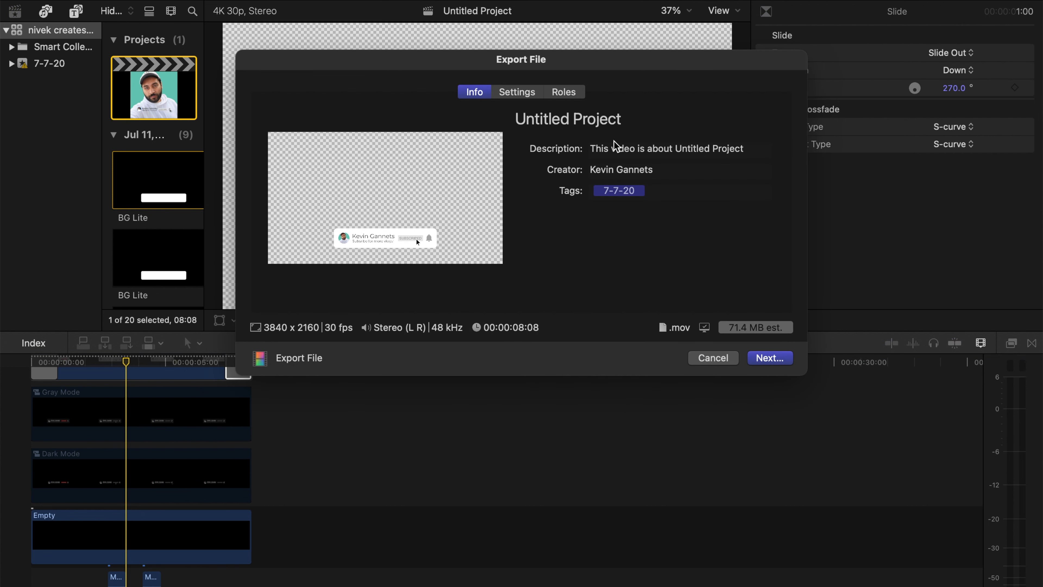
click(522, 94)
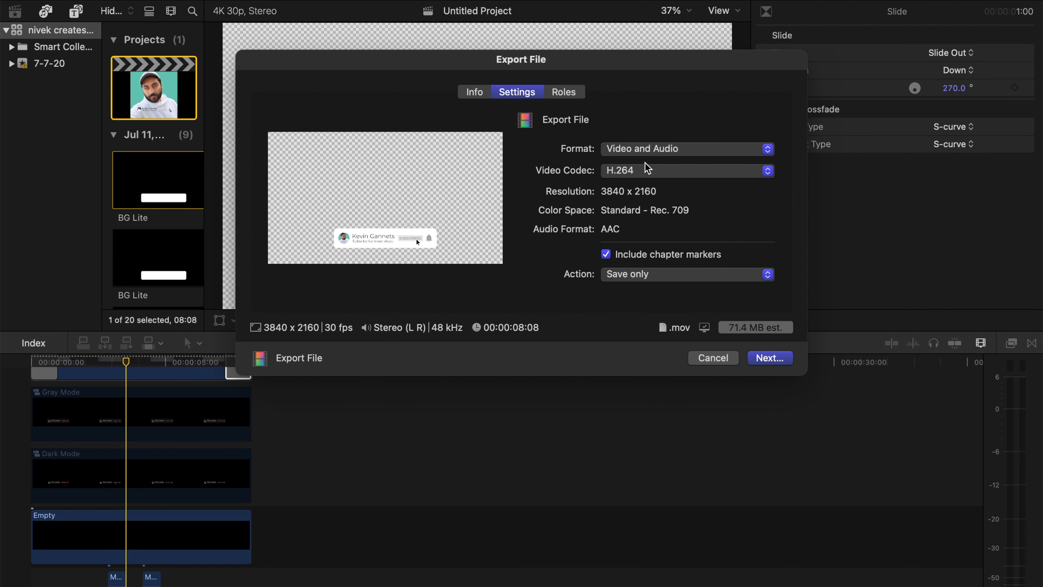
click(649, 172)
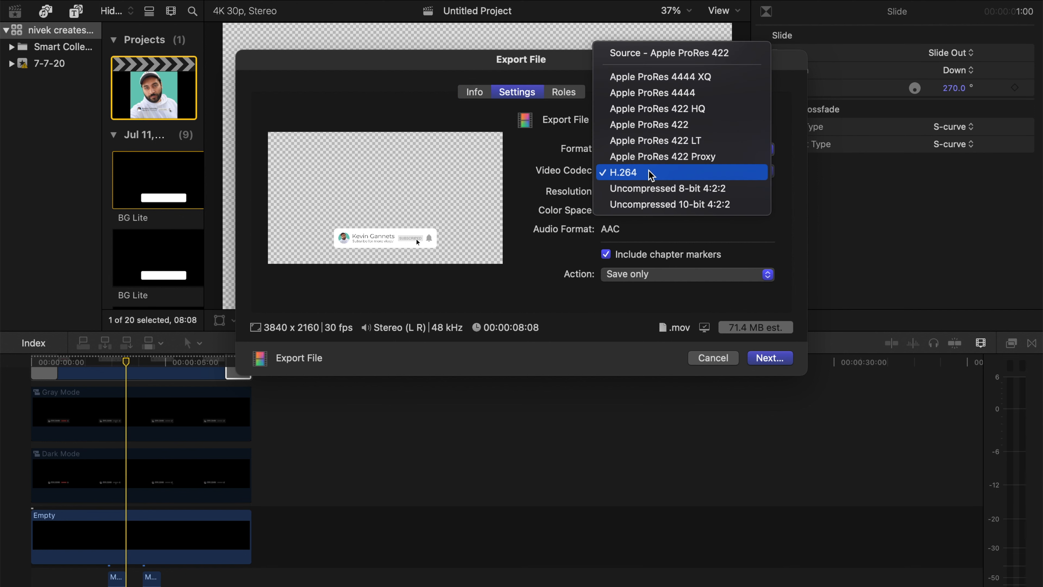
click(720, 95)
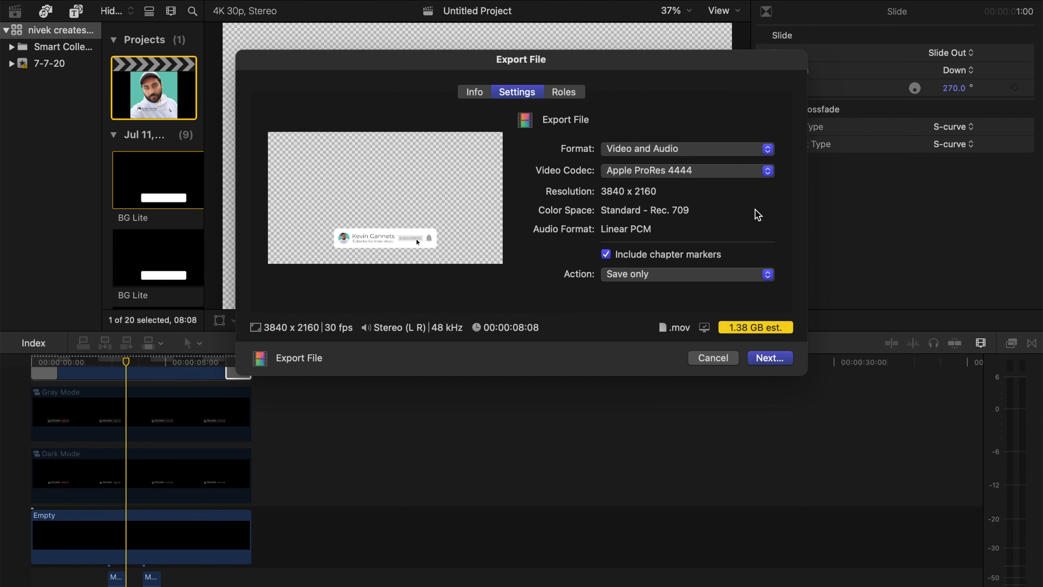
click(713, 358)
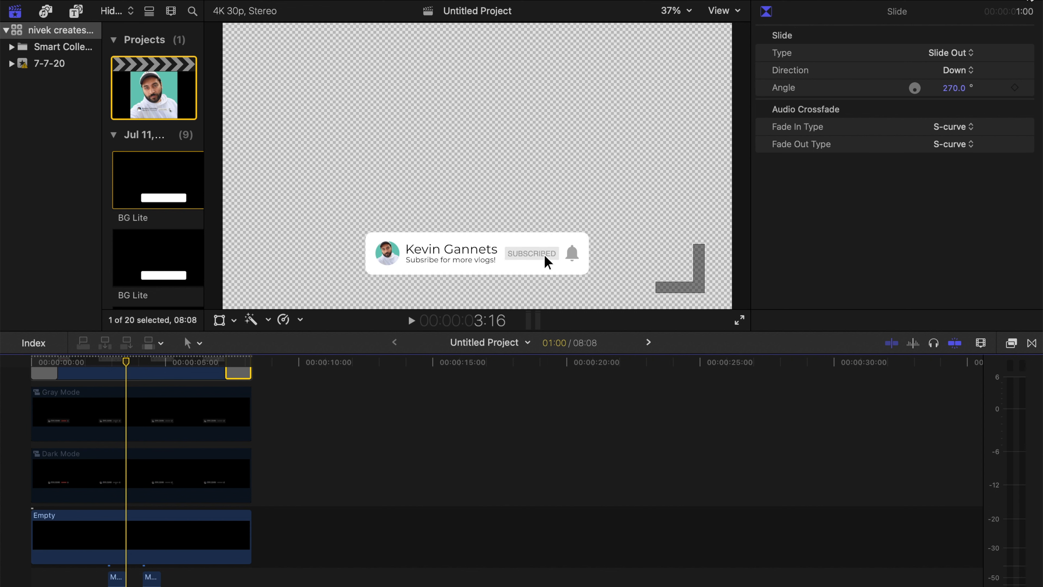
- Start a file export of the project with the video codec set to Apple ProRes 4444
click(1031, 2)
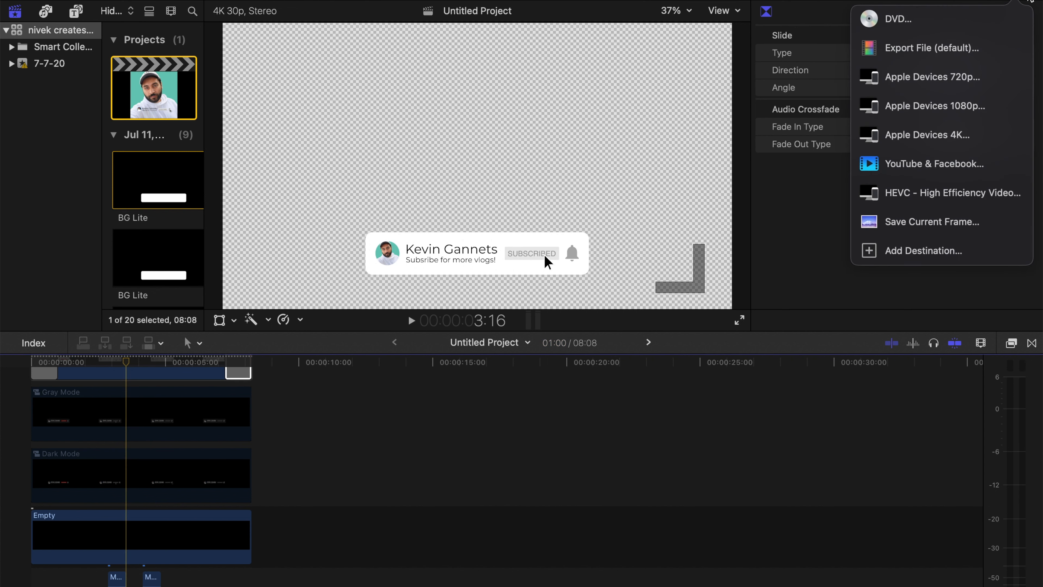
click(962, 48)
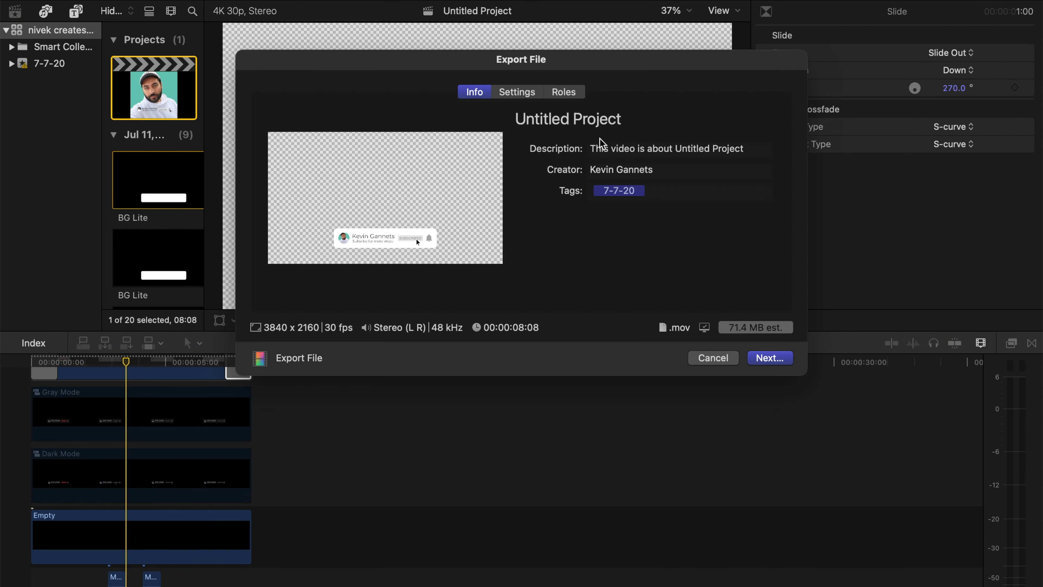
click(530, 94)
click(698, 170)
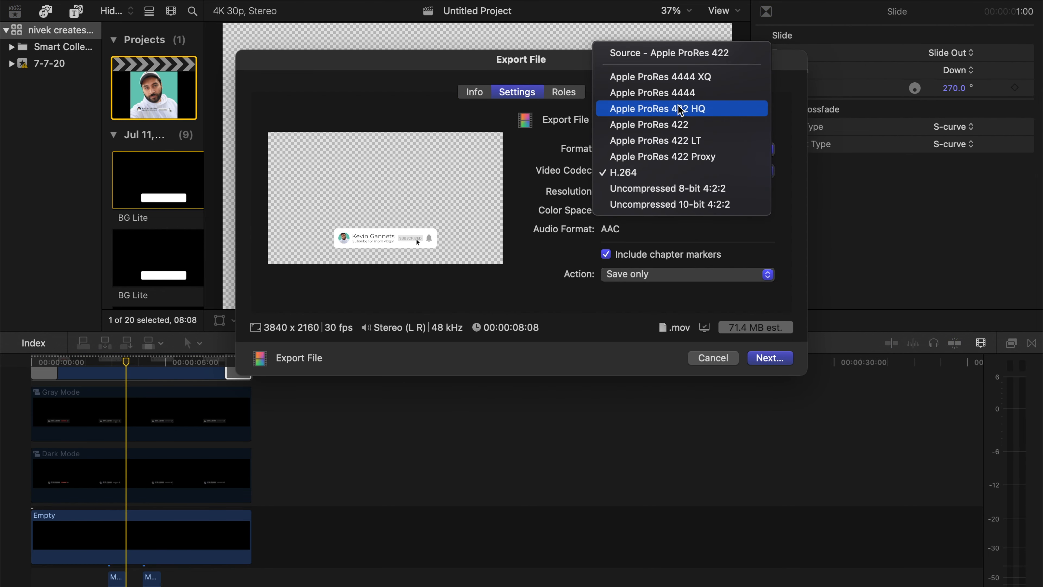
click(674, 92)
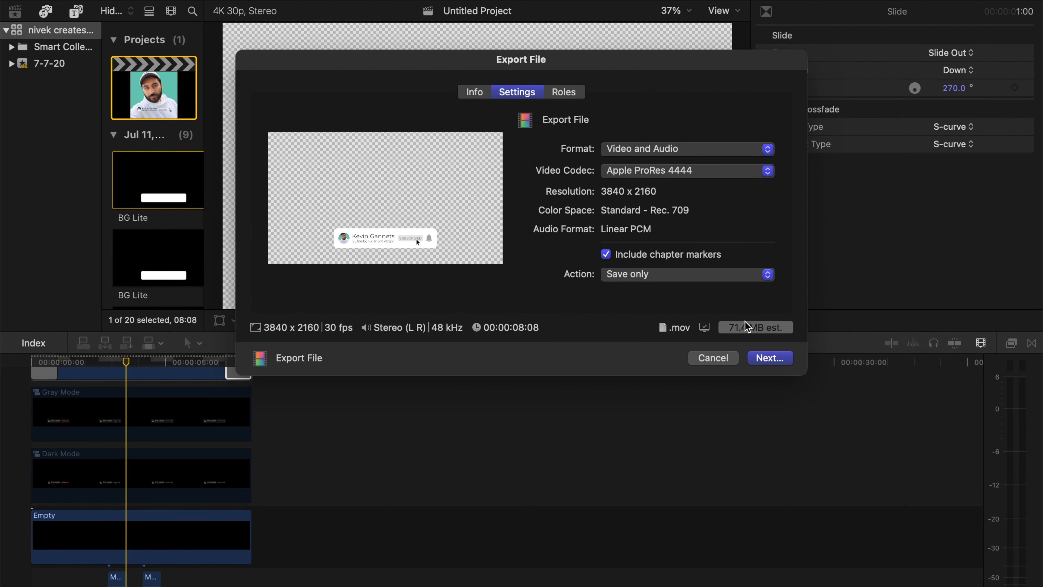
- Save the export as KG Subscribe in the Downloads folder
click(766, 362)
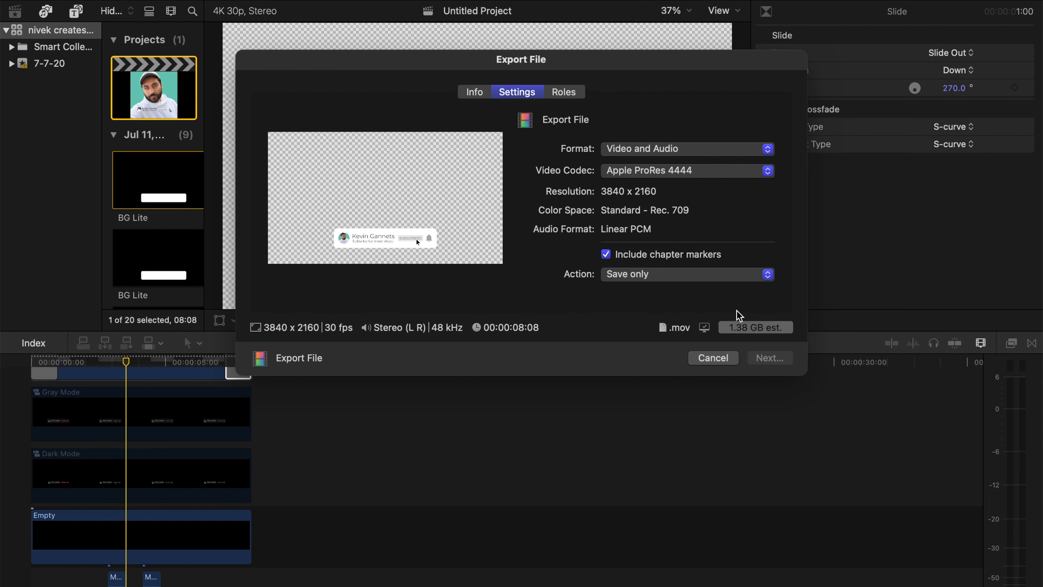
text(KG Subscribe)
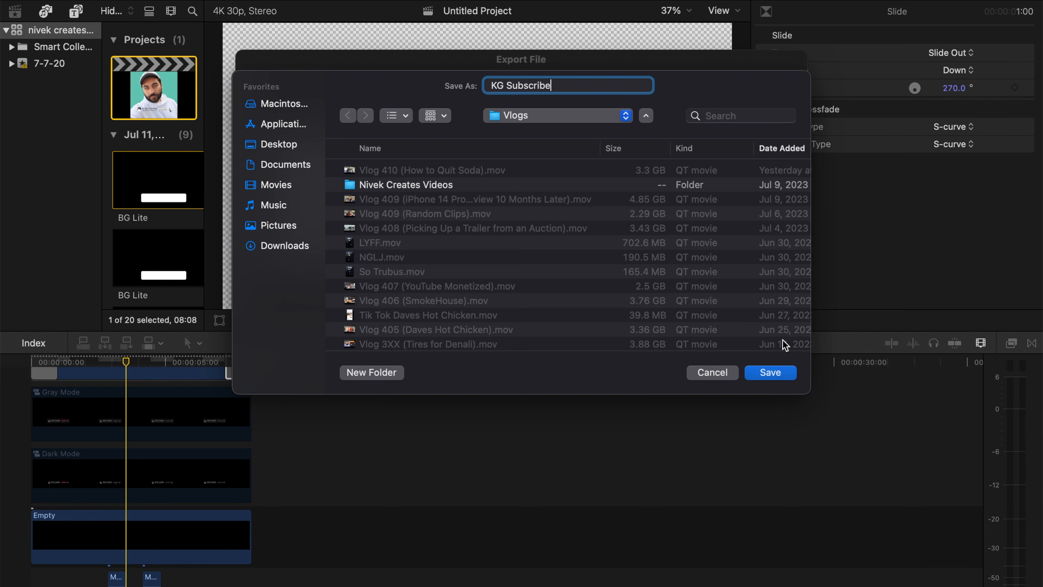
click(269, 246)
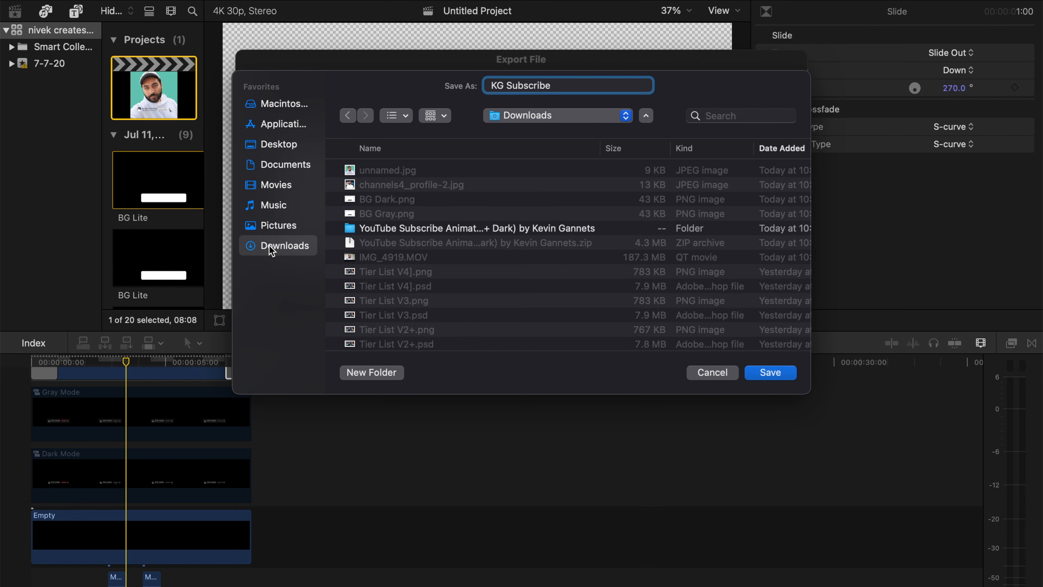
key(Return)
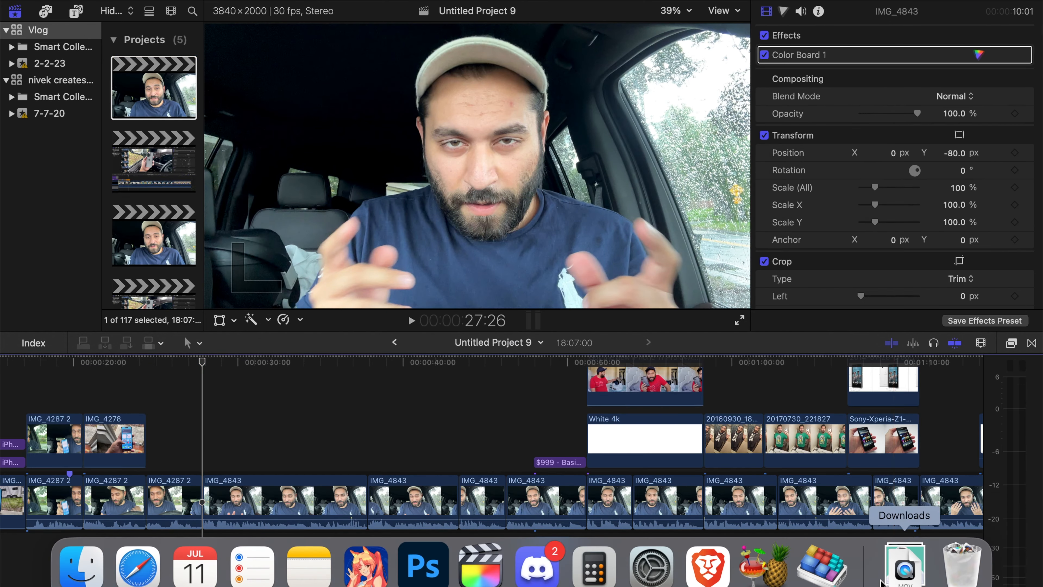
- Place the KG Subscribe movie from Downloads above the IMG_4843 clip in Untitled Project 9, starting at the playhead at 27:26, and play it
click(898, 567)
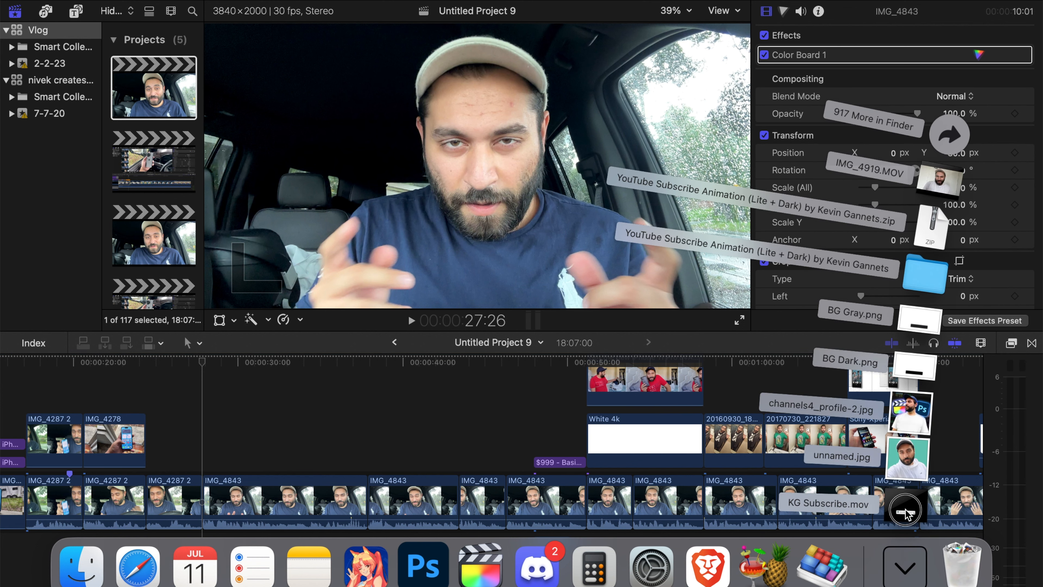
drag(906, 512, 210, 430)
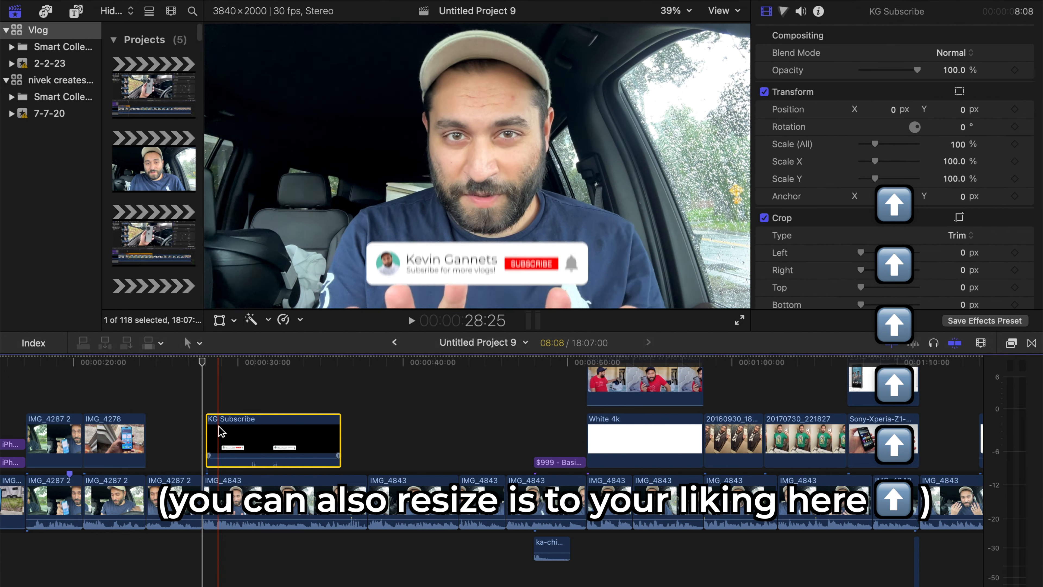
drag(212, 427, 208, 419)
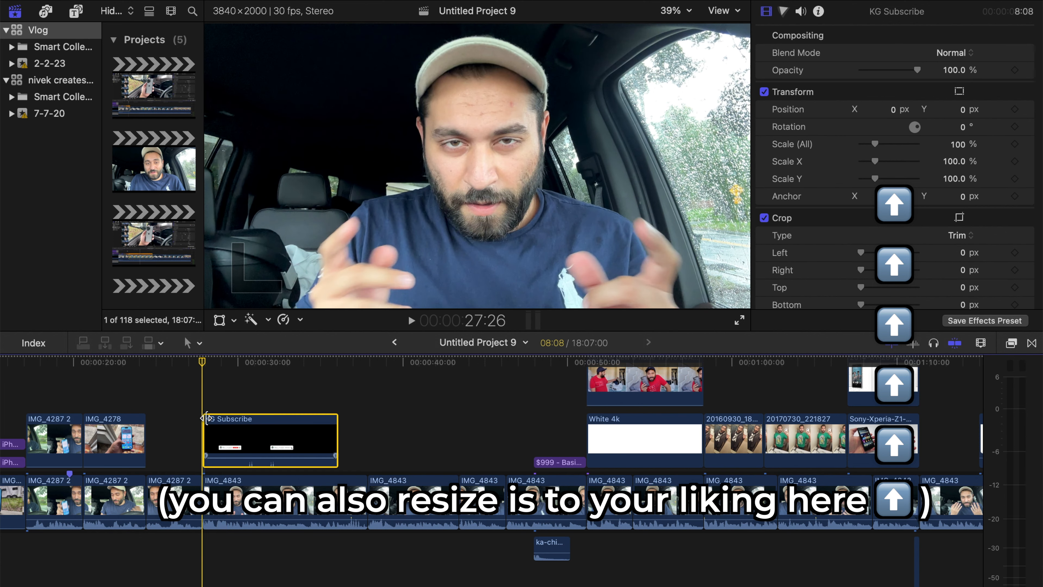
key(space)
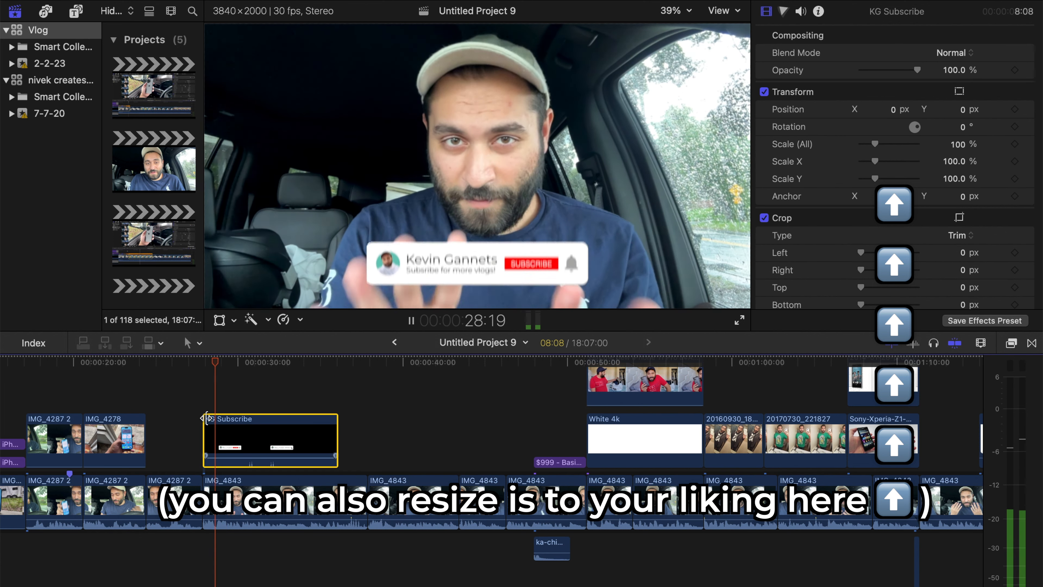